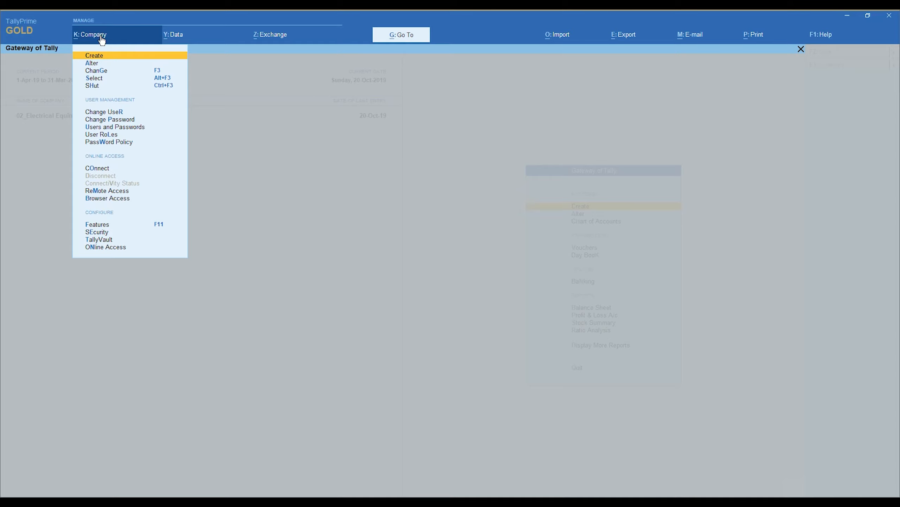
Open a blank Company Creation form with books beginning 1-Apr-20 in INR
key("Return")
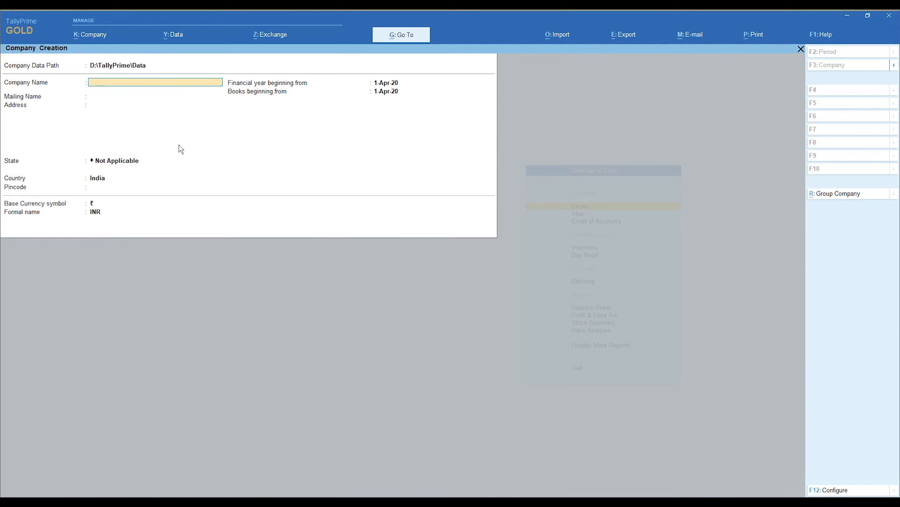
key("BackSpace")
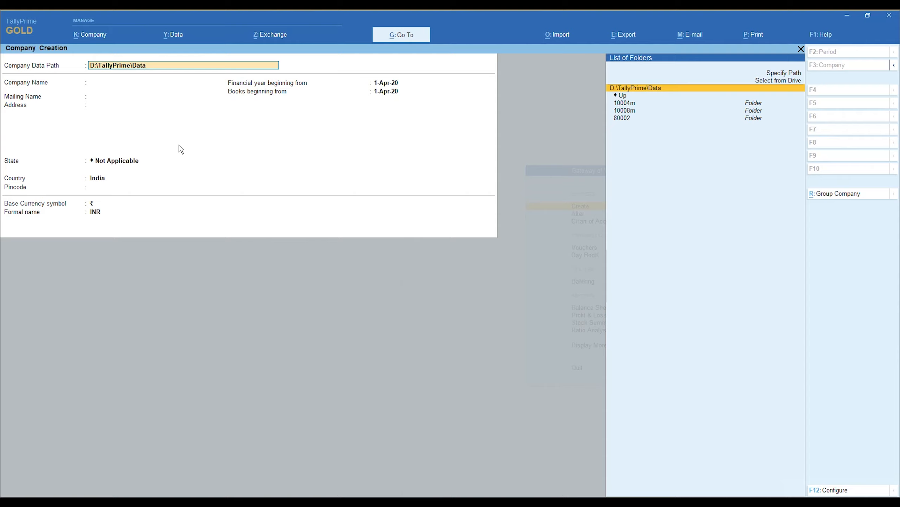
key("Down")
key("Down")
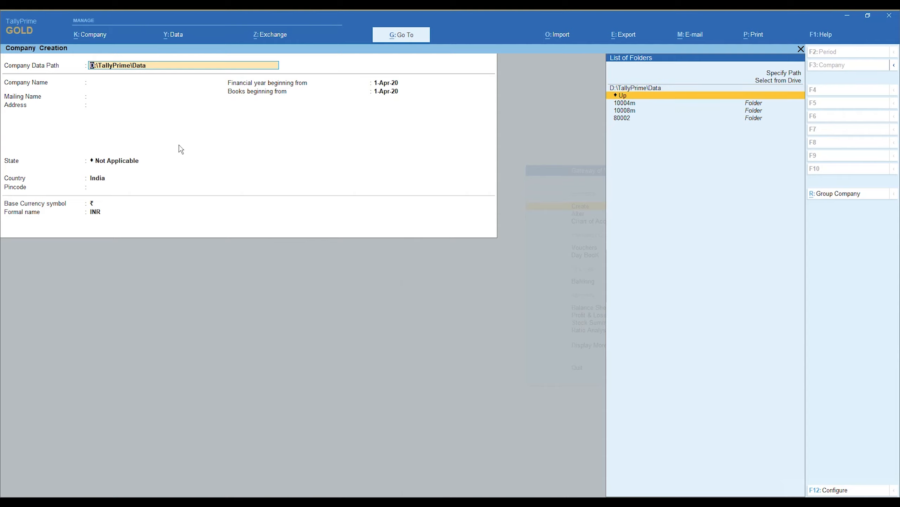
key("Return")
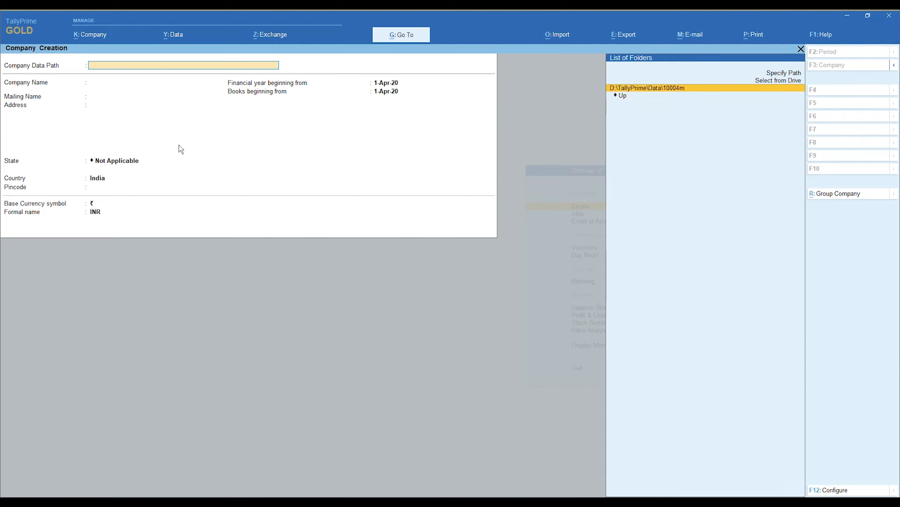
key("Return")
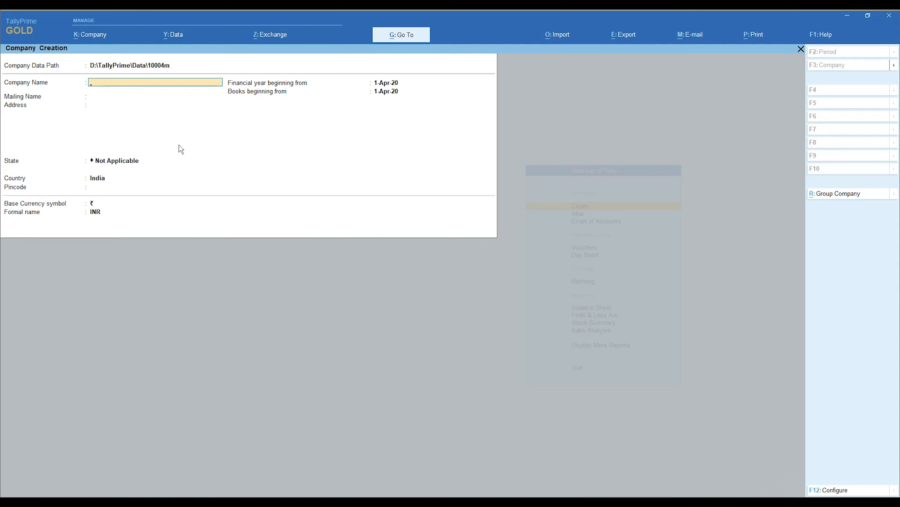
key("BackSpace")
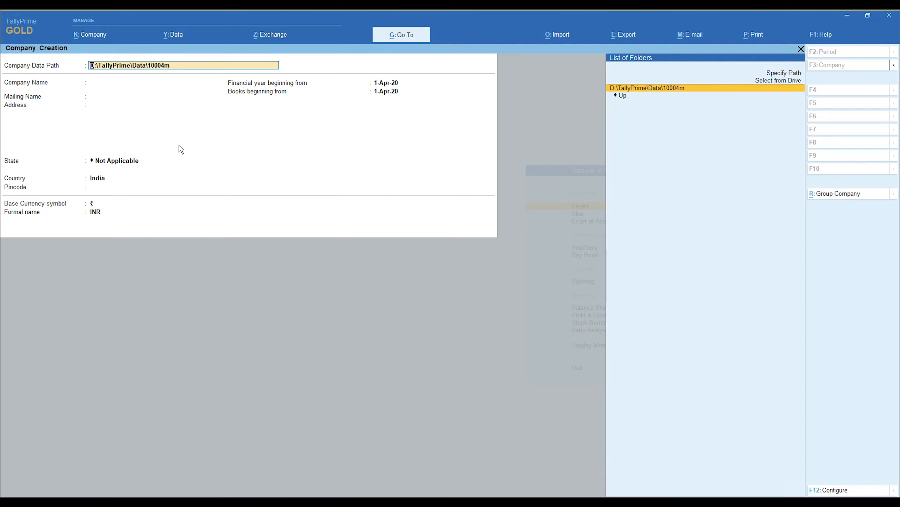
key("Return")
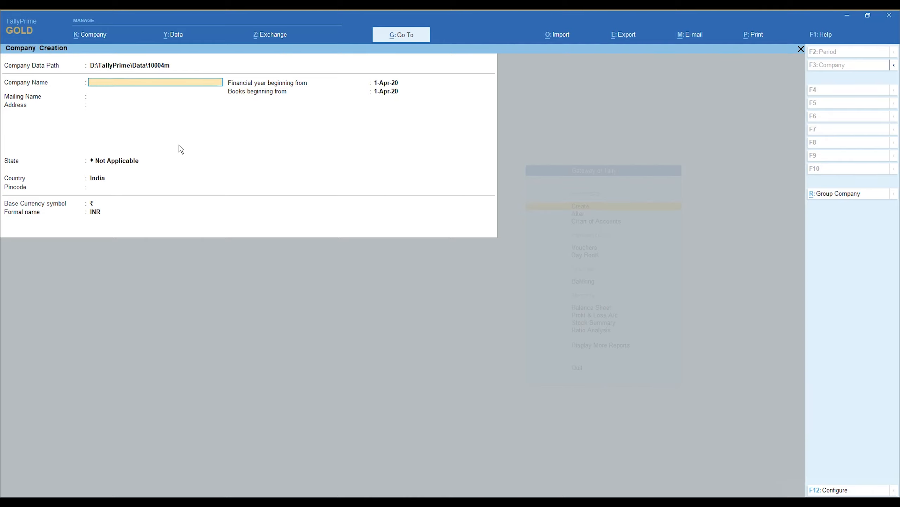
key("BackSpace")
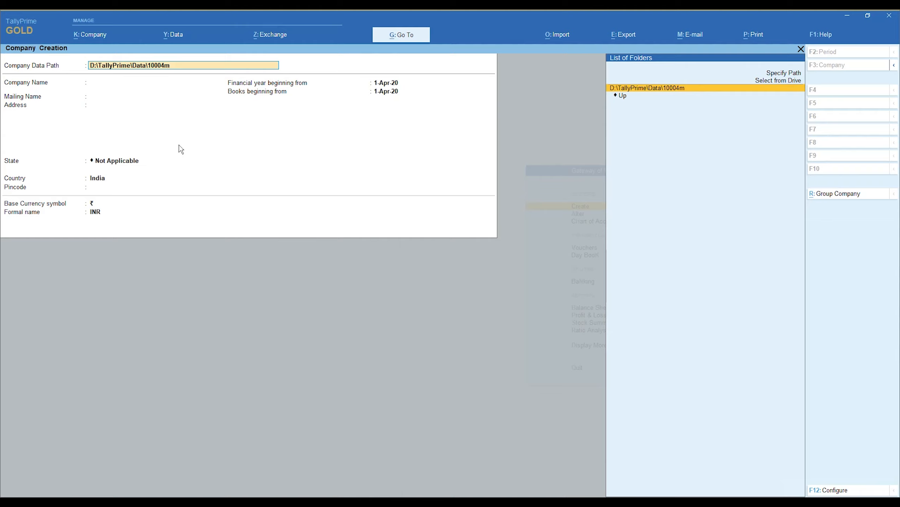
key("Down")
key("Return")
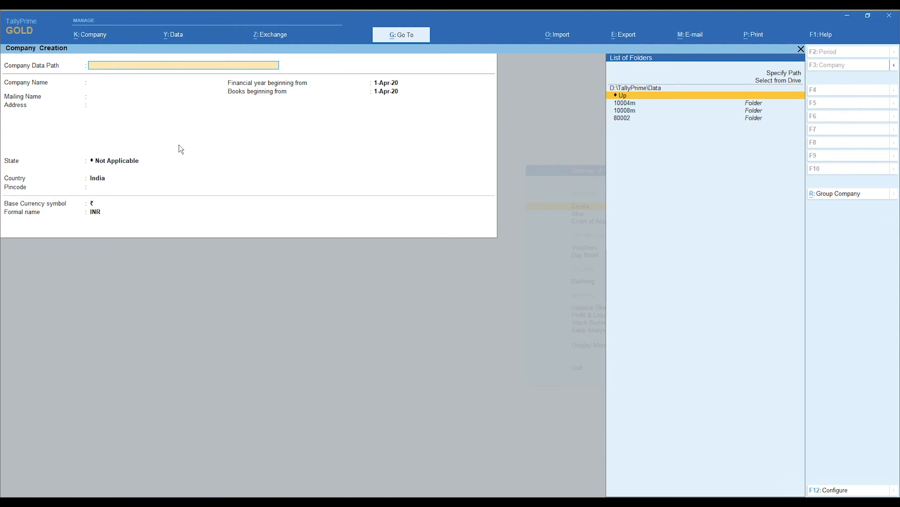
key("Up")
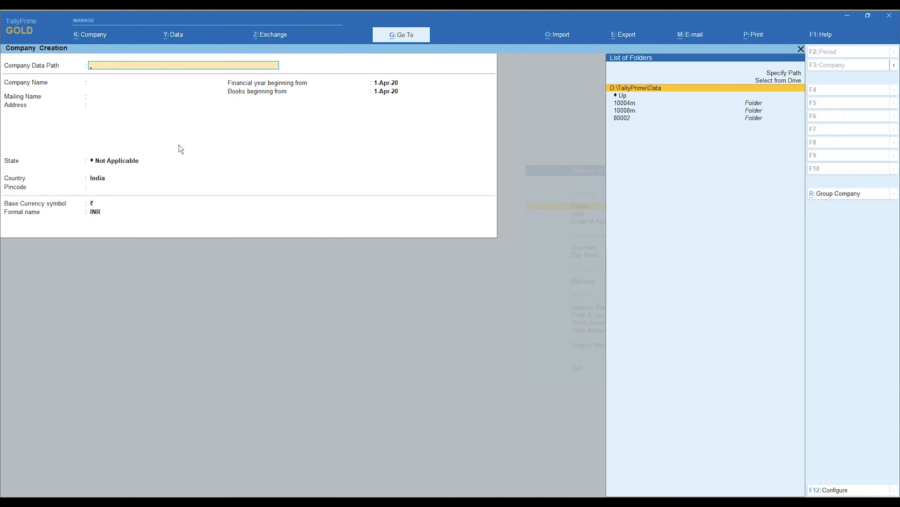
key("Return")
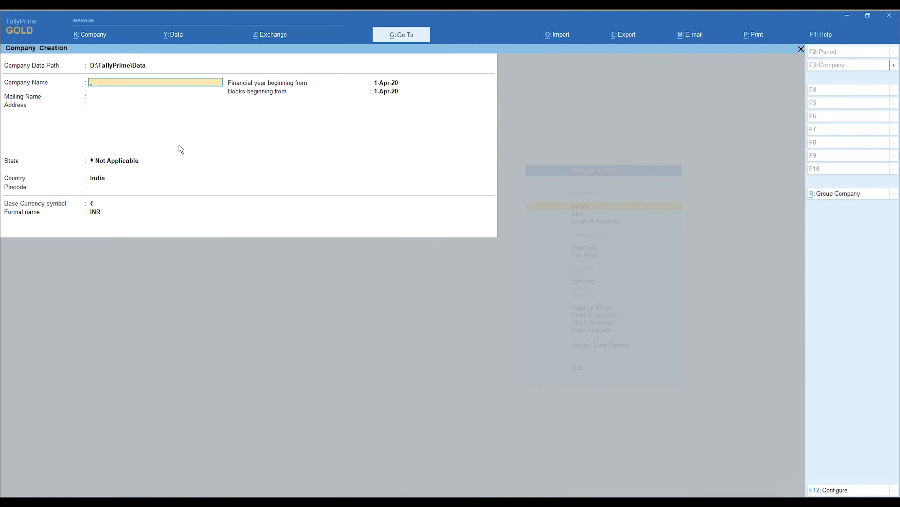
Enter company name Demo, mailing name Demo Company and address Mumbai
type("Demo")
key("Return")
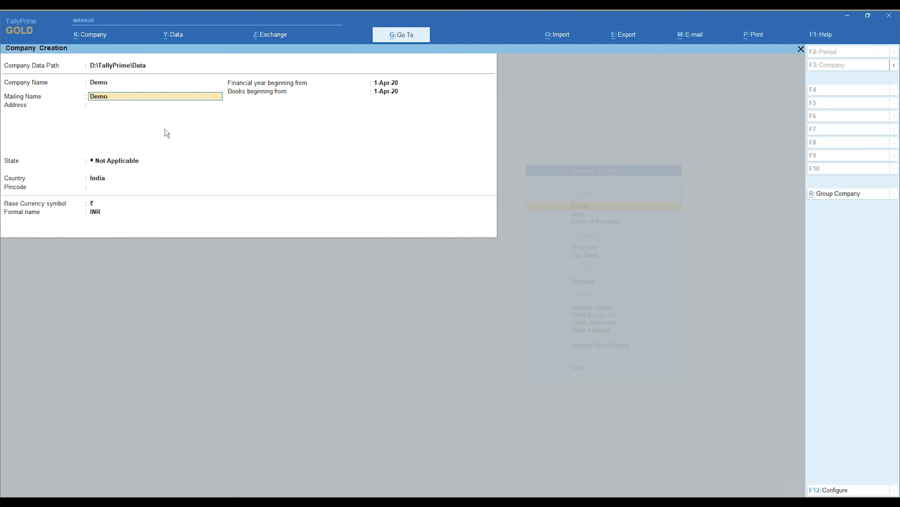
type("Company")
key("Return")
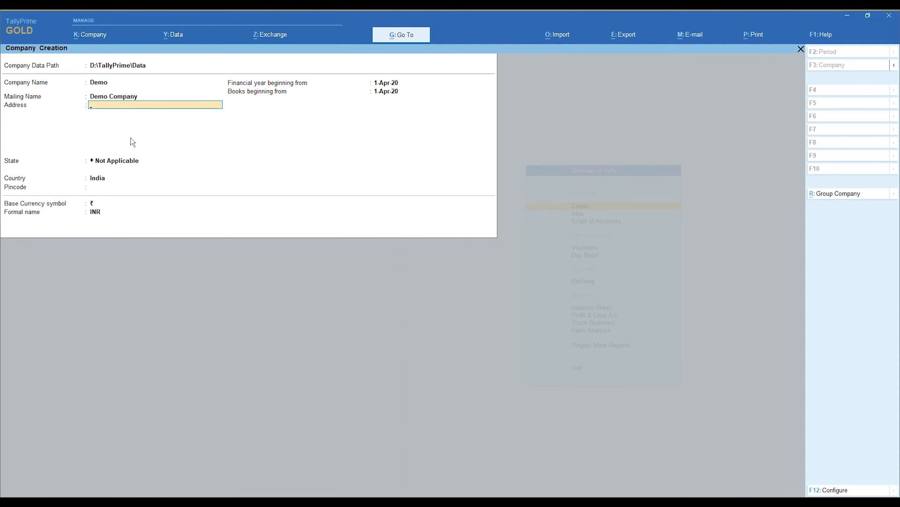
type("Mumbai")
key("Return")
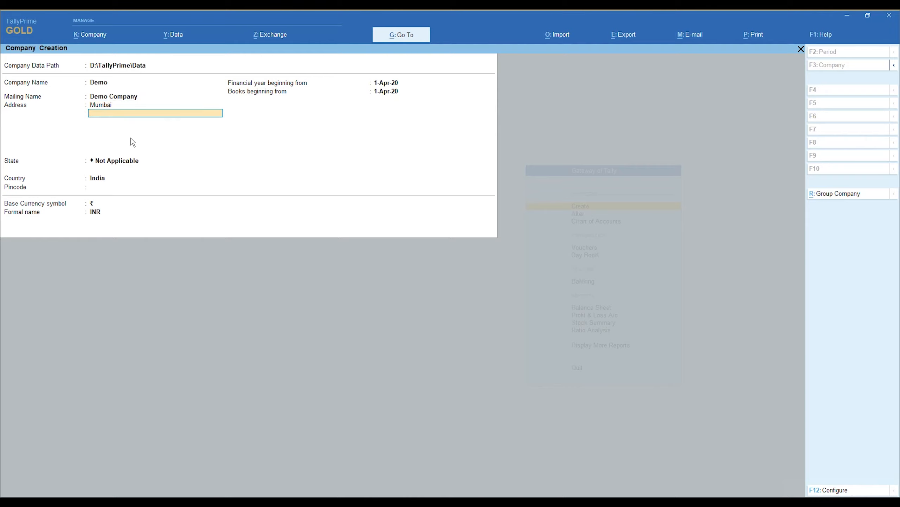
key("Return")
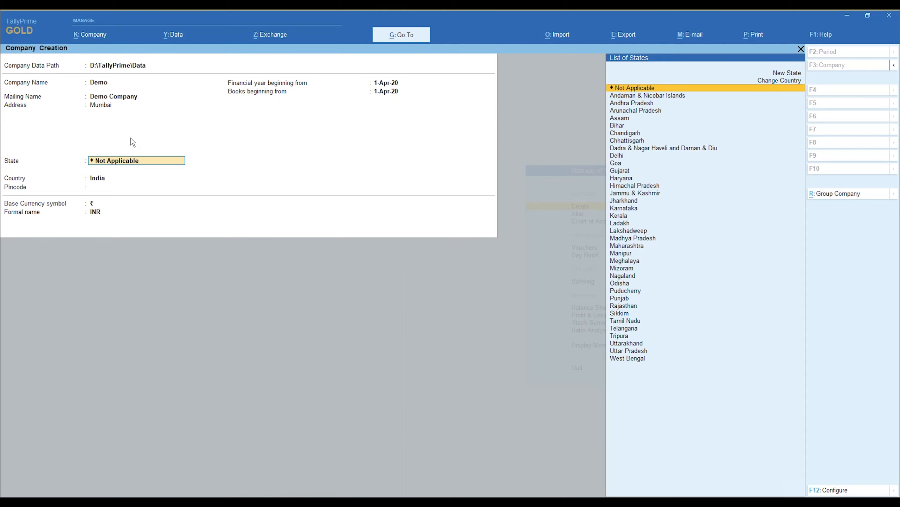
Try New York and Dubai as the state, then settle on Maharashtra
type("Lond")
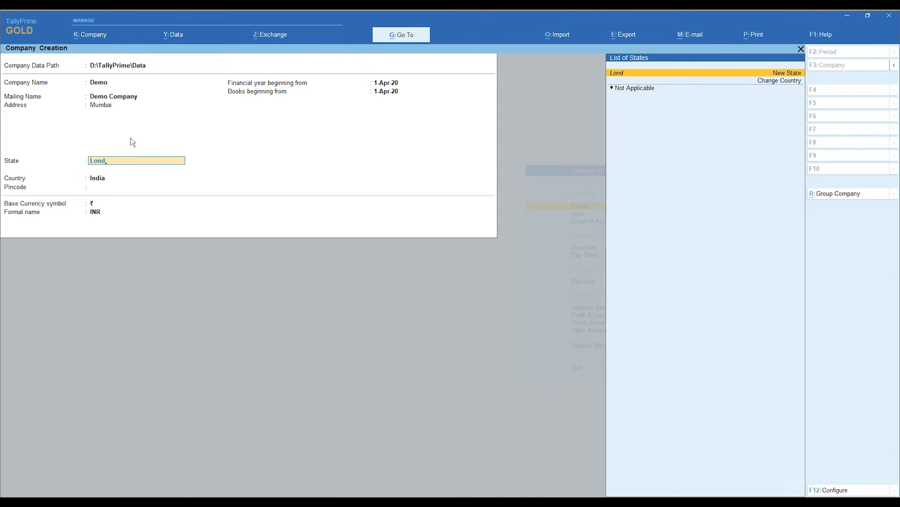
type("an")
key("BackSpace")
key("BackSpace")
key("BackSpace")
key("BackSpace")
key("BackSpace")
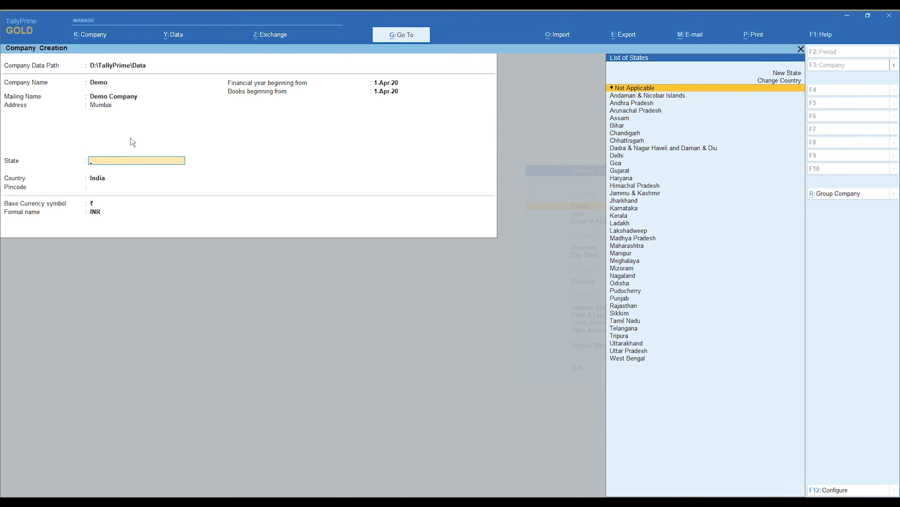
type("New")
key("Up")
key("Up")
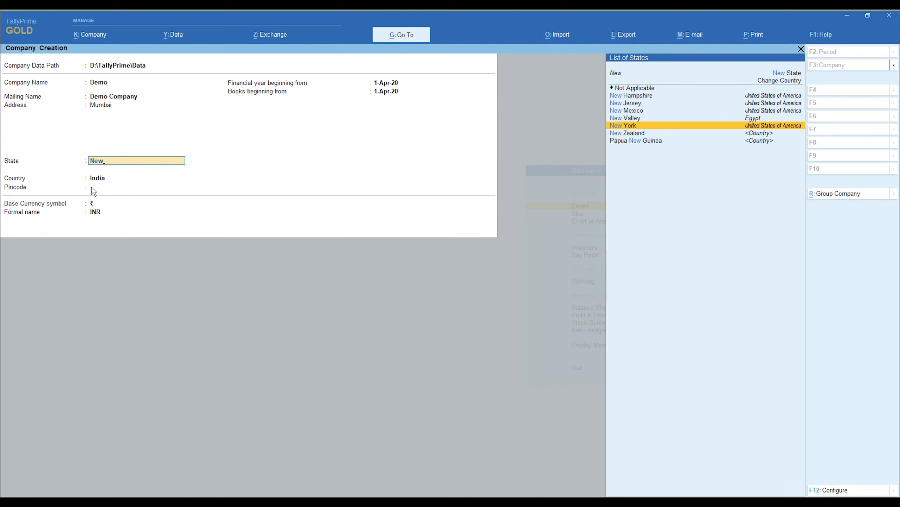
key("Return")
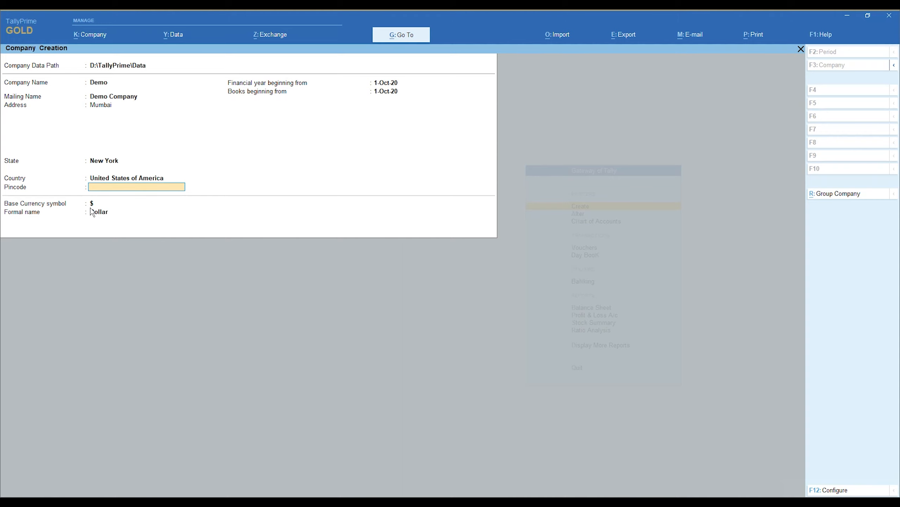
key("BackSpace")
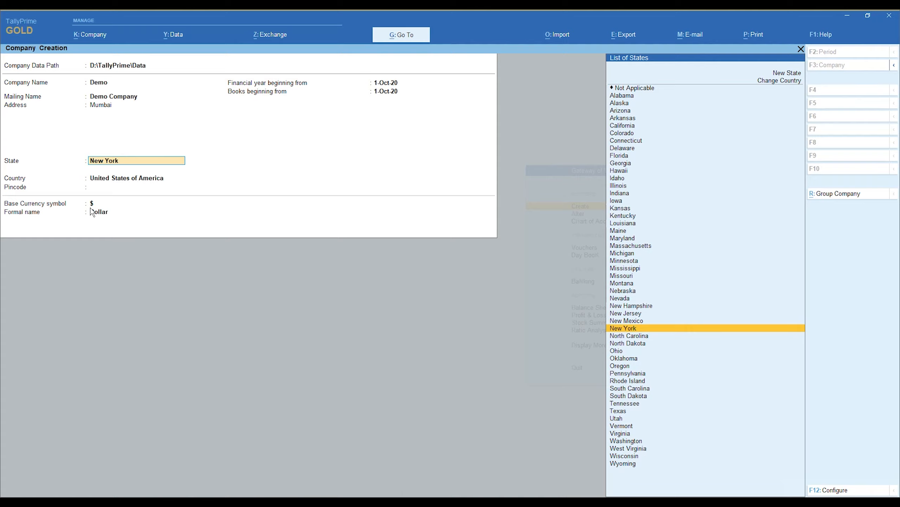
type("Duba")
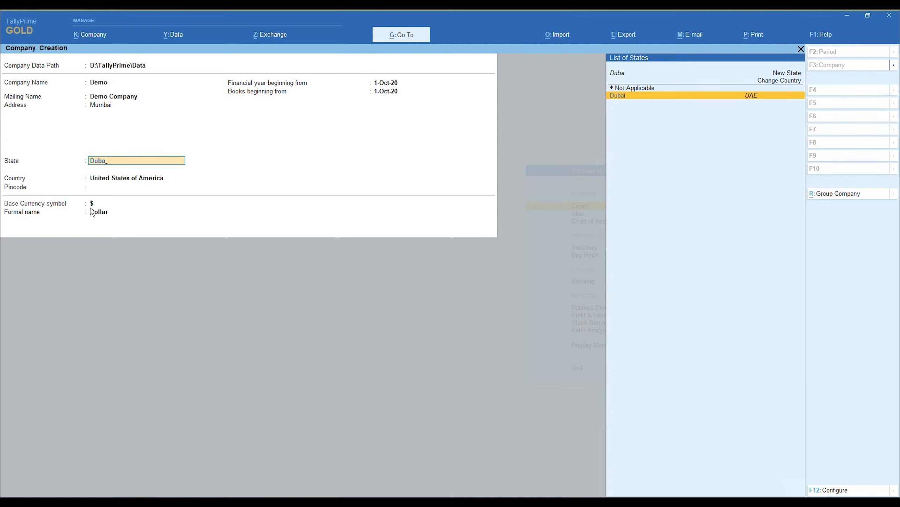
key("Return")
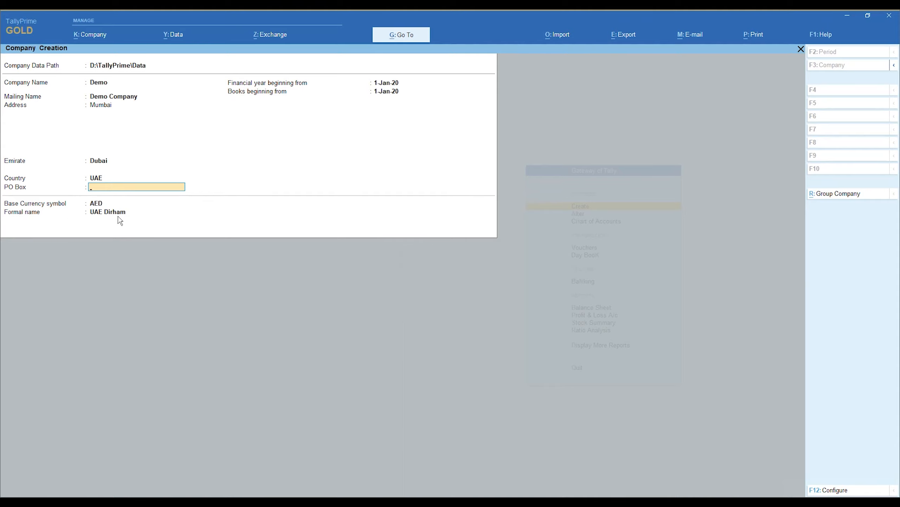
key("BackSpace")
key("BackSpace")
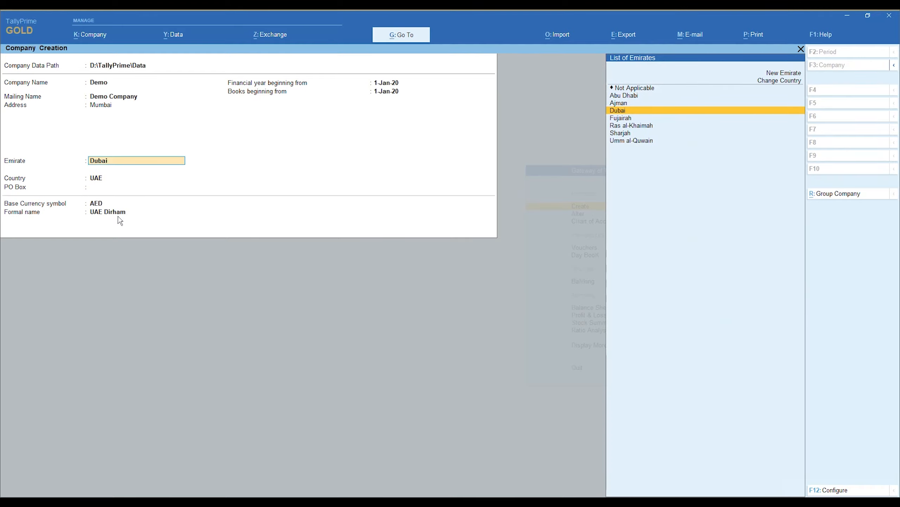
type("Maharashtra")
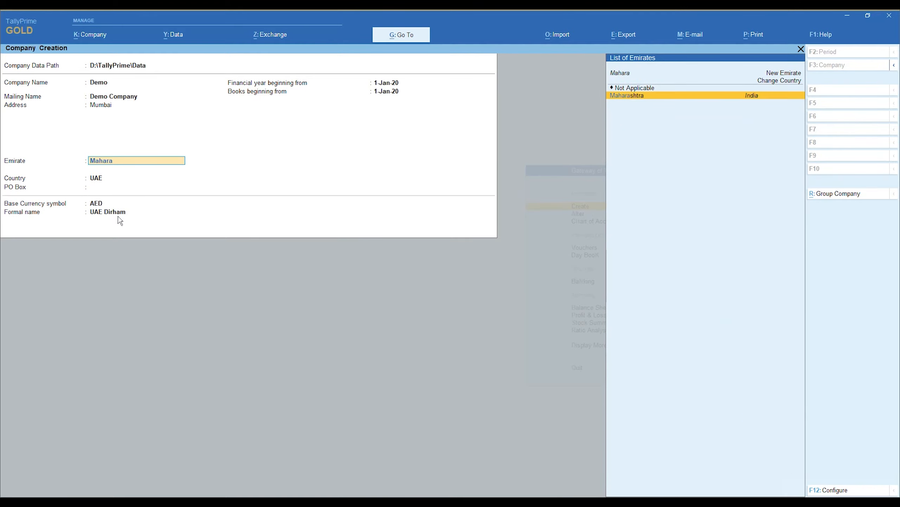
key("Return")
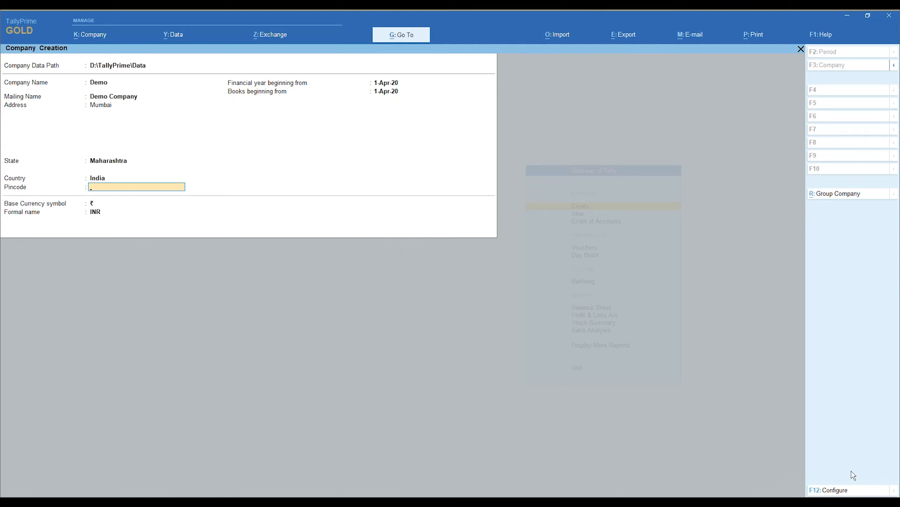
Set Provide Contact Details to Yes in the F12 configuration
left_click(835, 469)
key("F12")
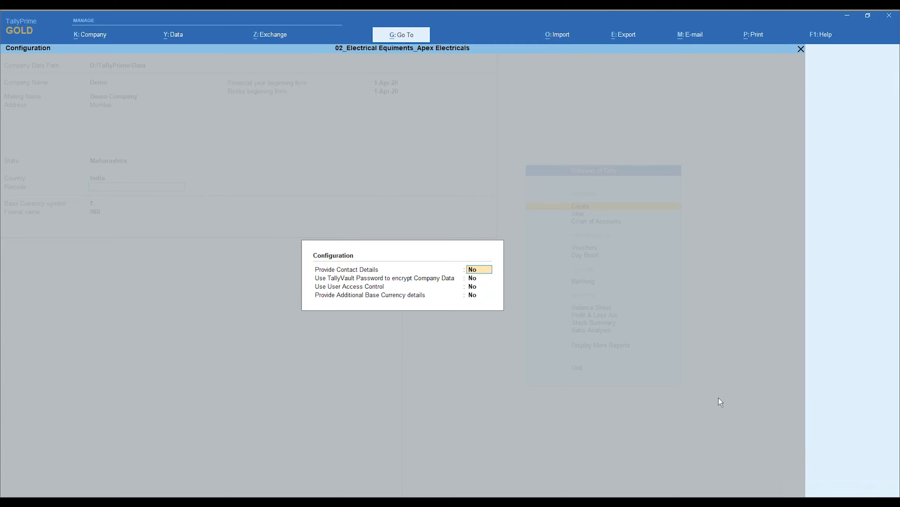
type("y")
key("Return")
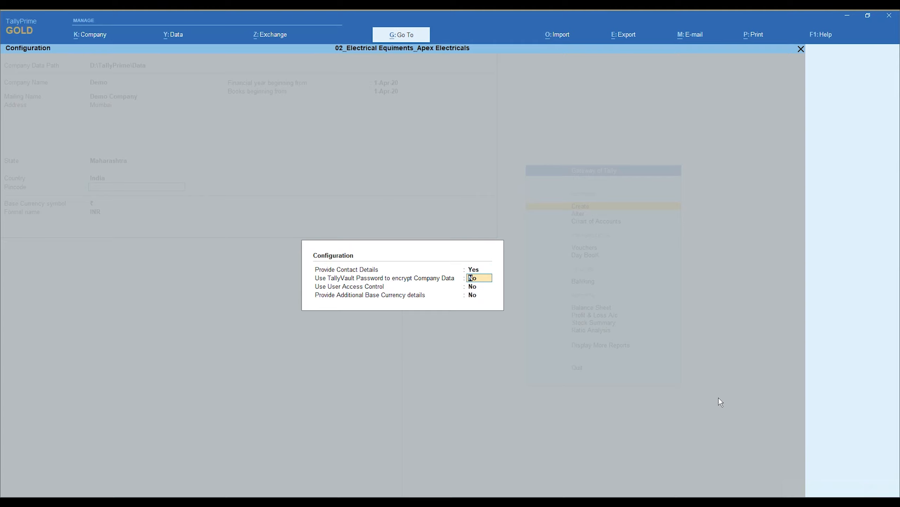
key("Return")
key("Return")
key("Return")
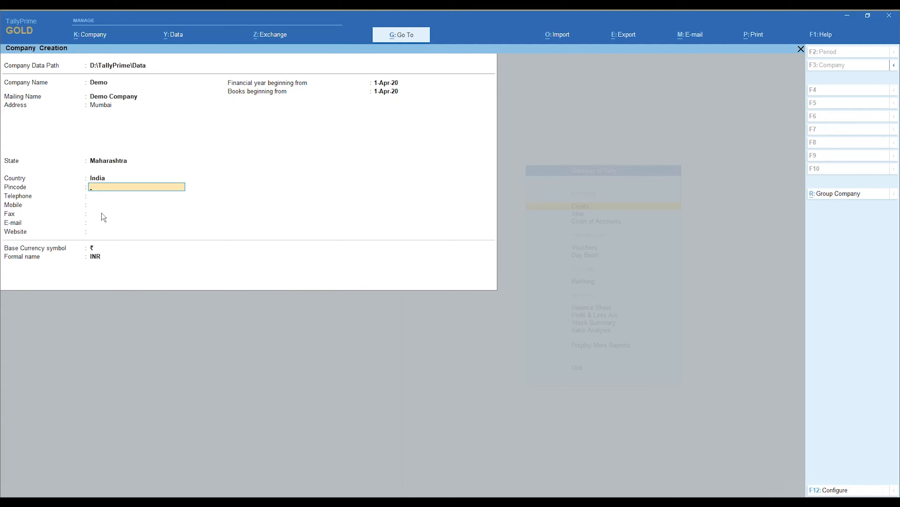
Turn contact details off and TallyVault encryption on in the configuration
key("ctrl+a")
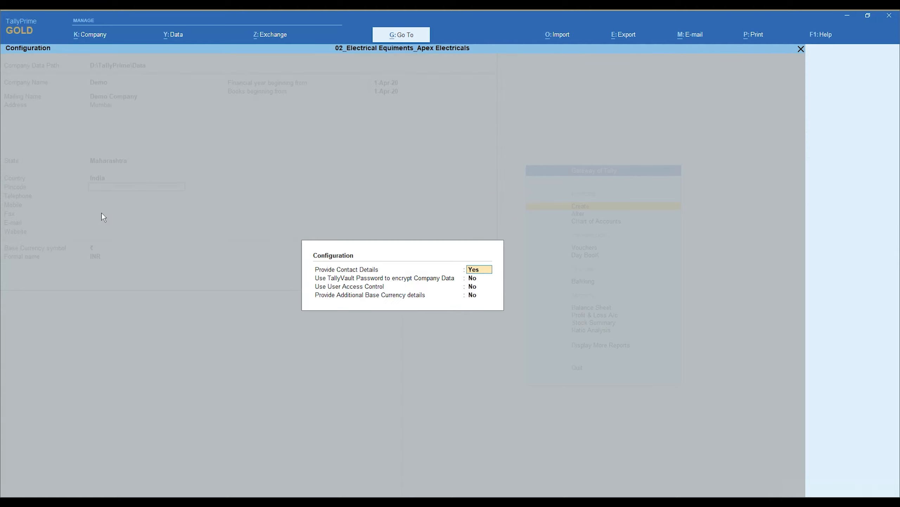
type("n")
key("Return")
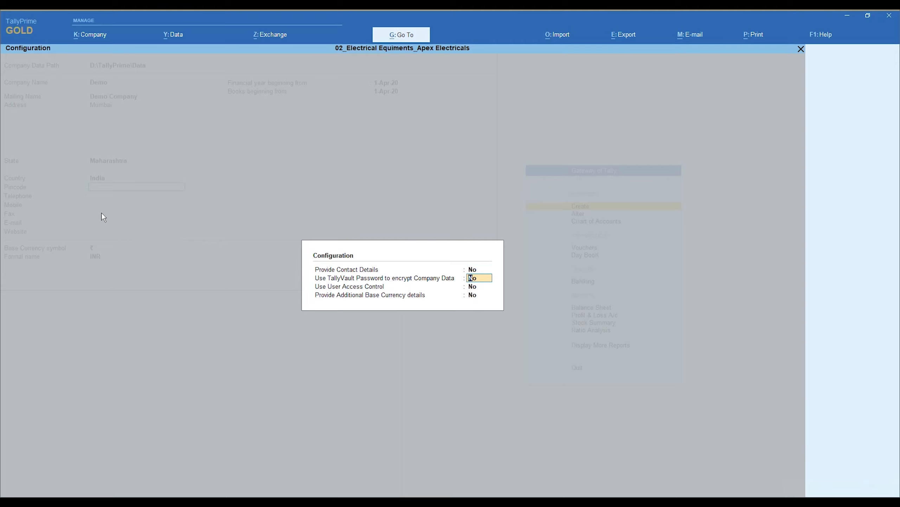
type("y")
key("Return")
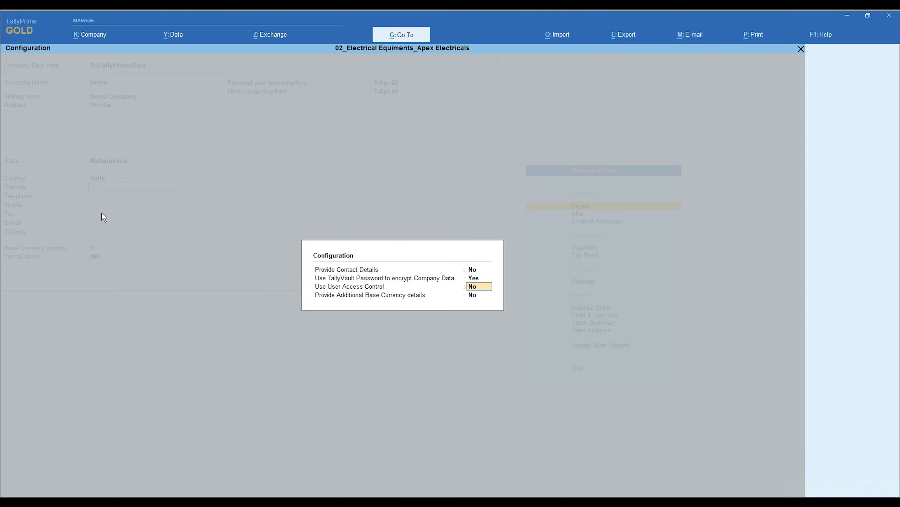
key("ctrl+a")
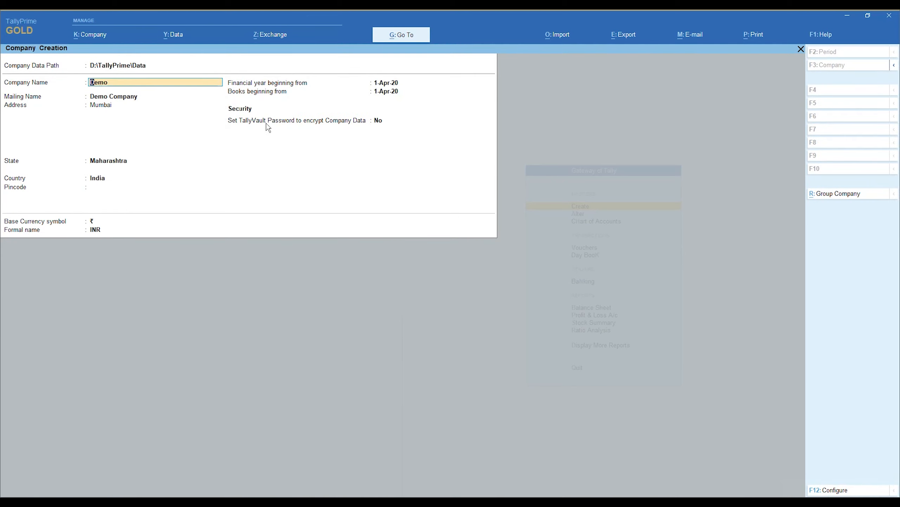
Switch the configuration to TallyVault No and Use User Access Control Yes
left_click(377, 123)
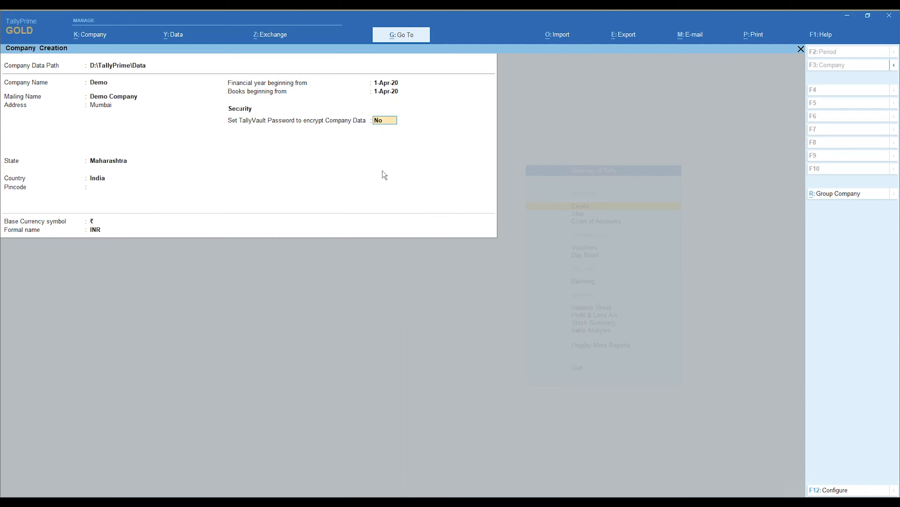
key("F12")
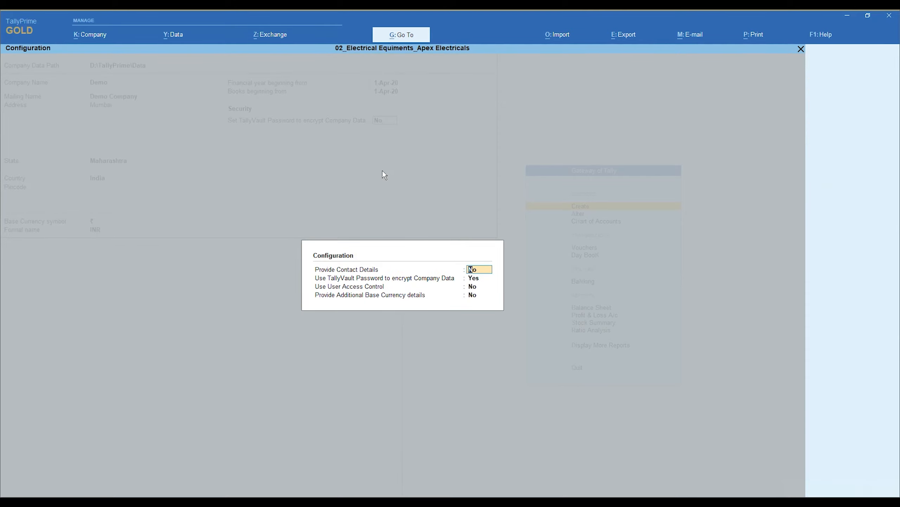
key("Return")
key("n")
key("Return")
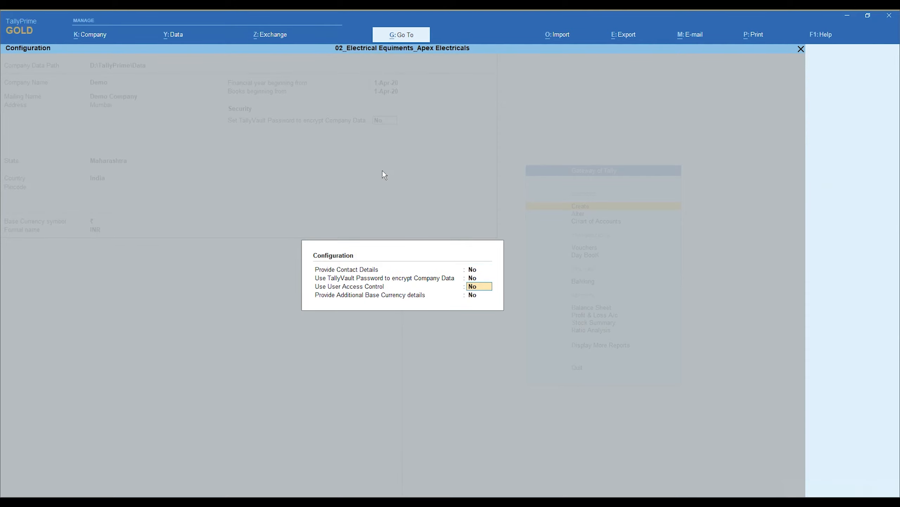
type("y")
key("Return")
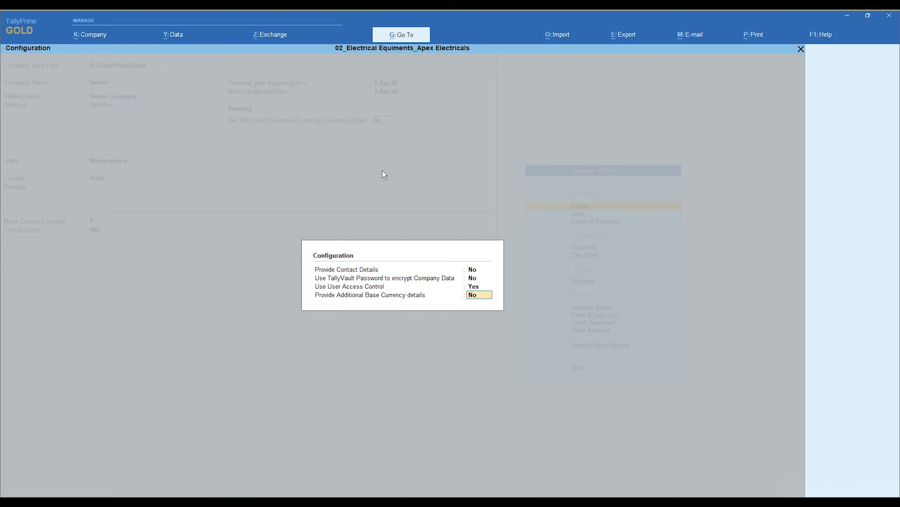
key("Return")
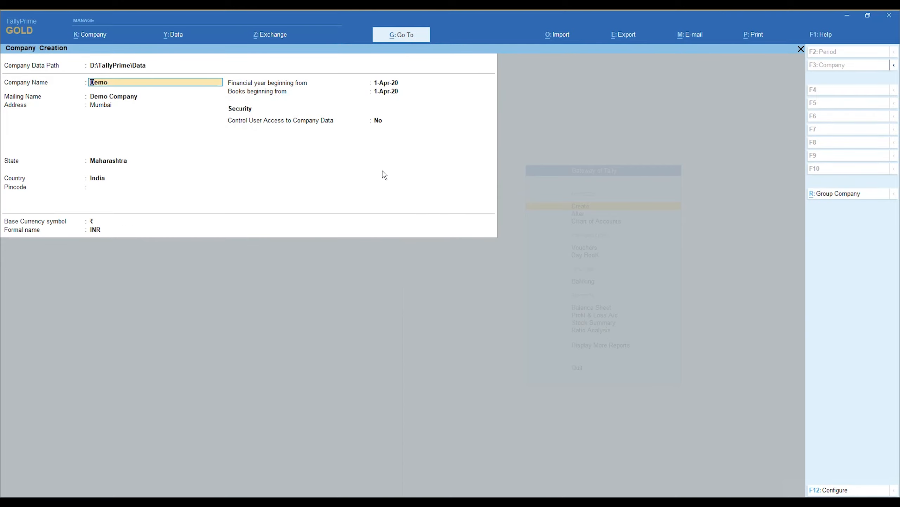
Set Control User Access to Company Data to No on the form
key("Return")
key("Return")
key("Return")
key("Return")
key("Return")
key("Return")
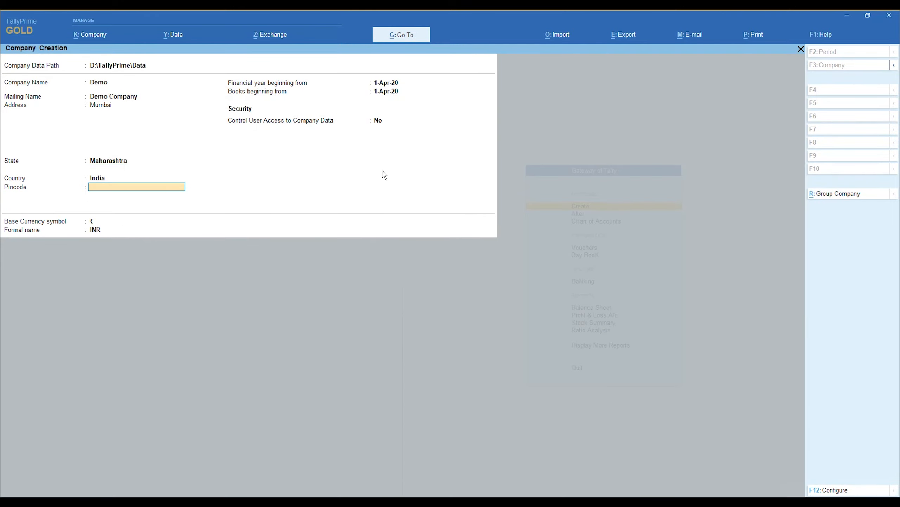
key("Return")
key("Return")
key("Return")
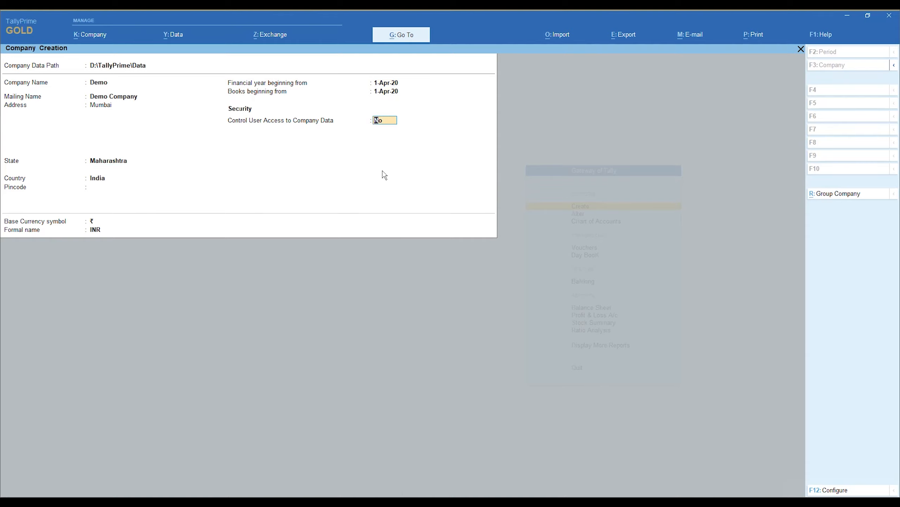
type("y")
key("Return")
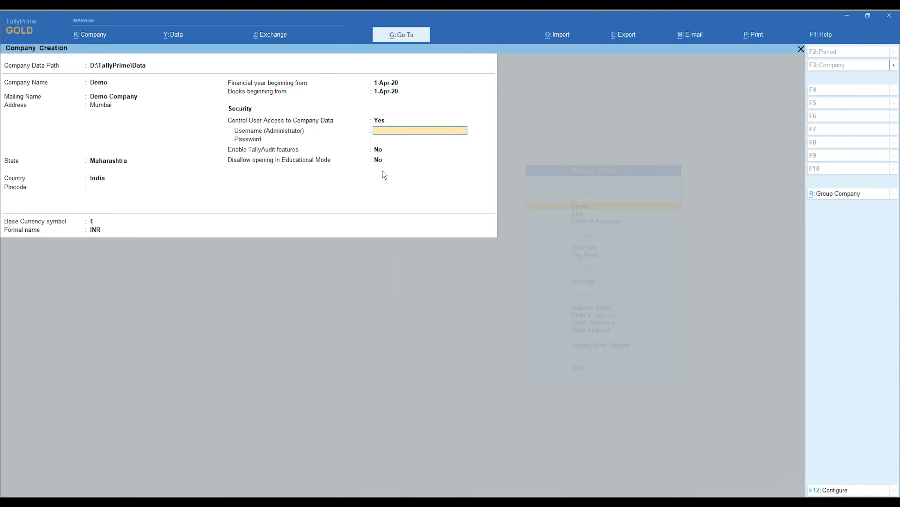
key("BackSpace")
type("n")
key("Return")
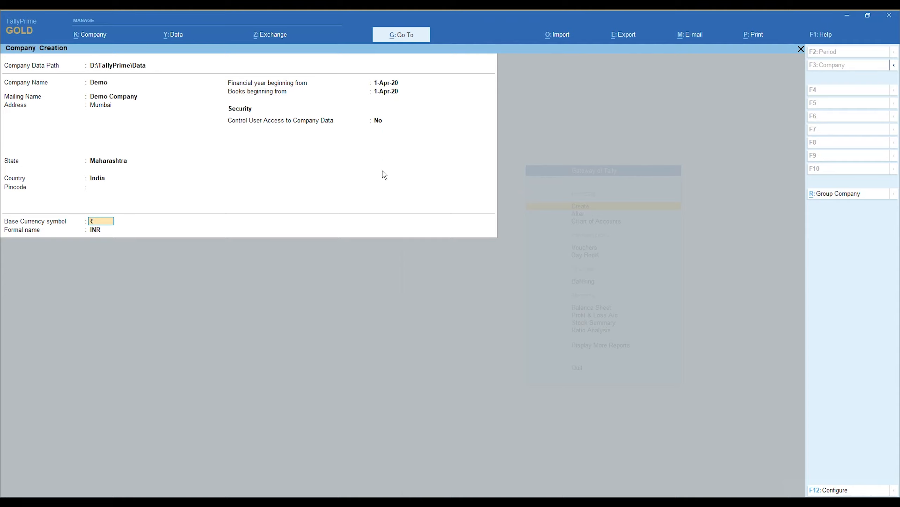
Configure User Access Control No and Additional Base Currency details Yes
key("F12")
key("Down")
key("Down")
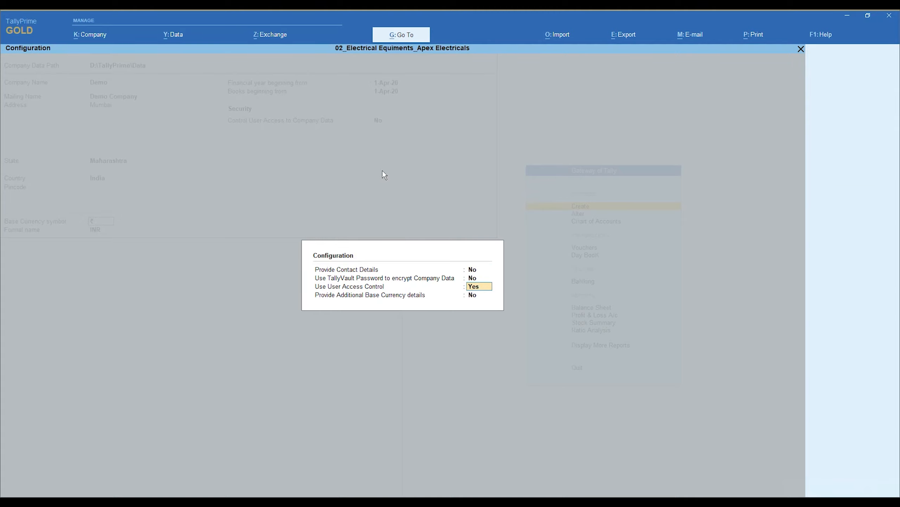
key("BackSpace")
type("n")
key("Return")
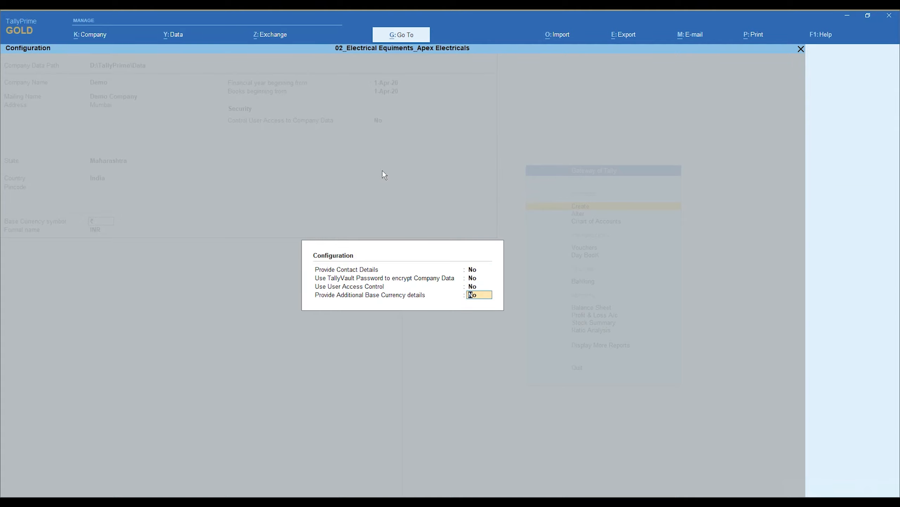
type("y")
key("Return")
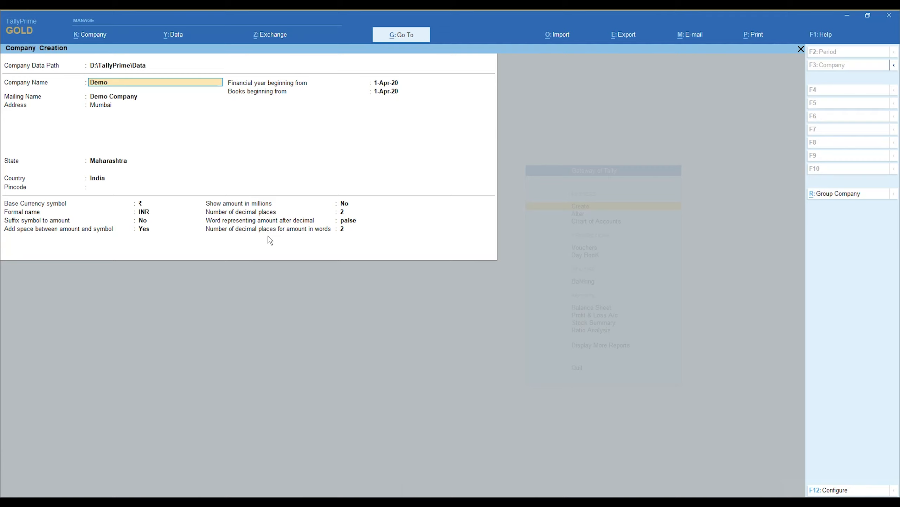
Set contact details, TallyVault, user access and base currency details all to Yes
key("F12")
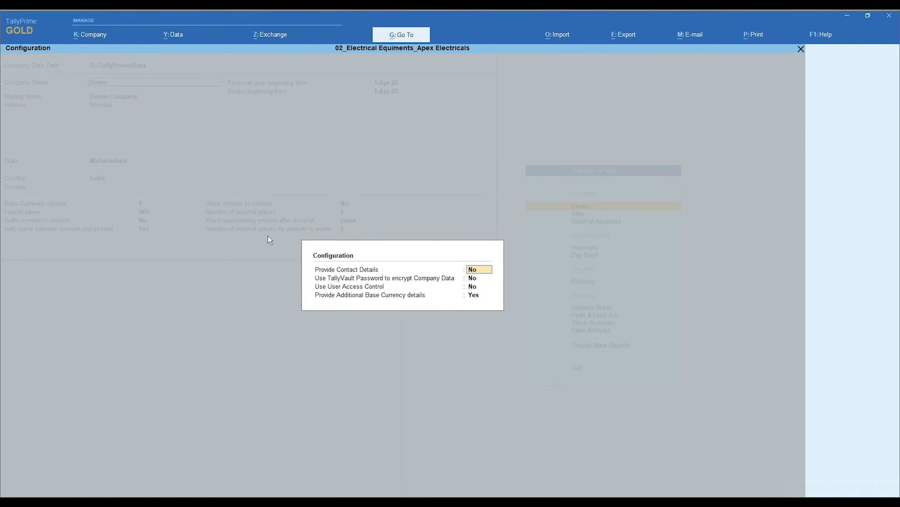
key("y")
key("Return")
key("Return")
key("Return")
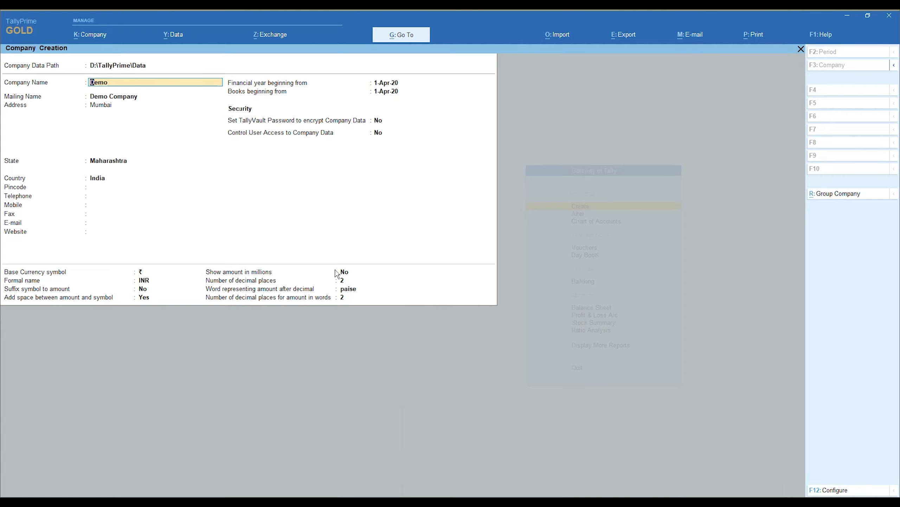
key("F12")
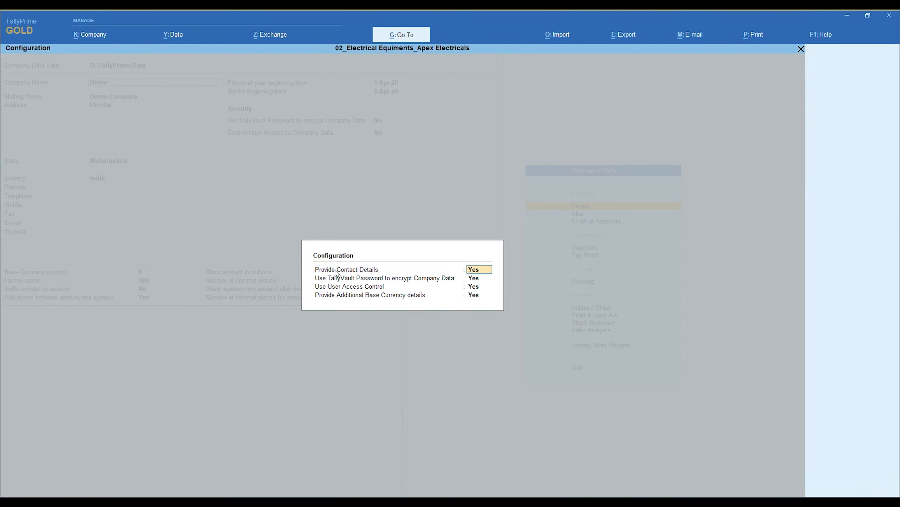
Enter the company's pincode, telephone and mobile number, leaving Fax, E-mail and Website empty
key("Escape")
key("Escape")
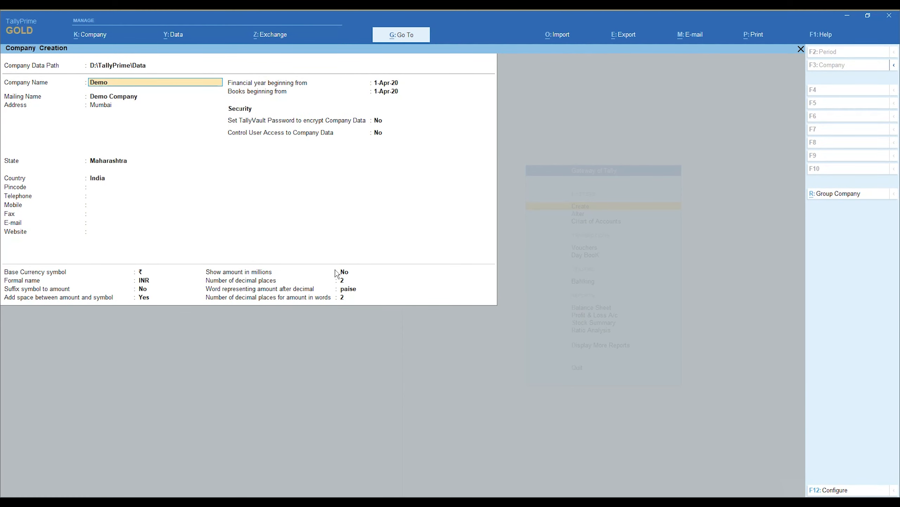
key("Return")
key("Return")
key("Return")
key("Return")
key("Return")
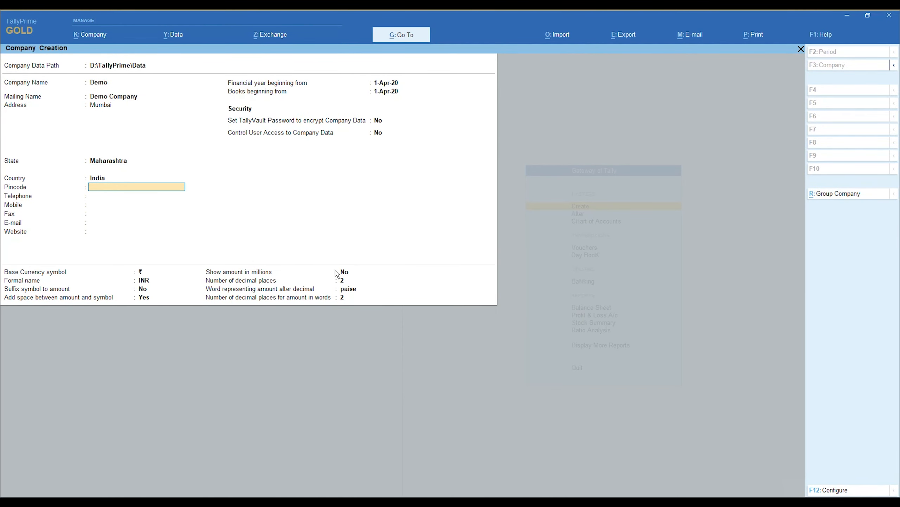
type("400093")
key("Return")
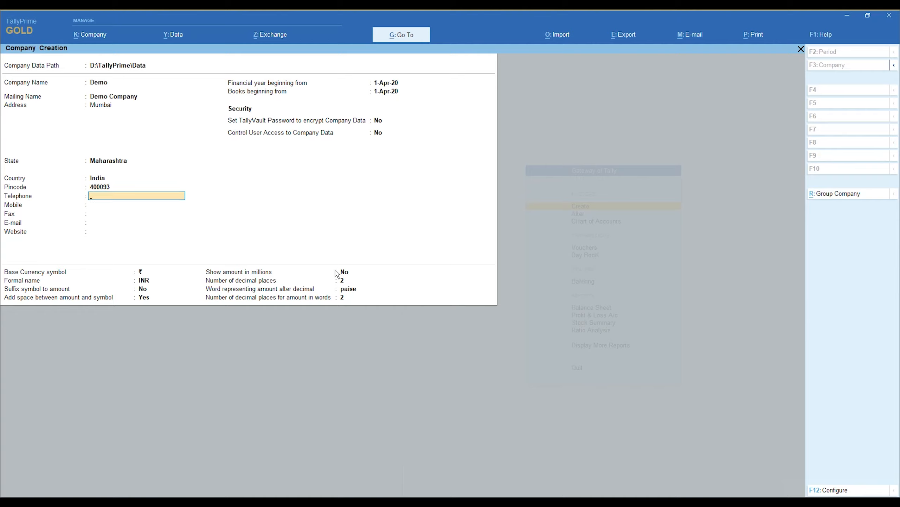
key("Return")
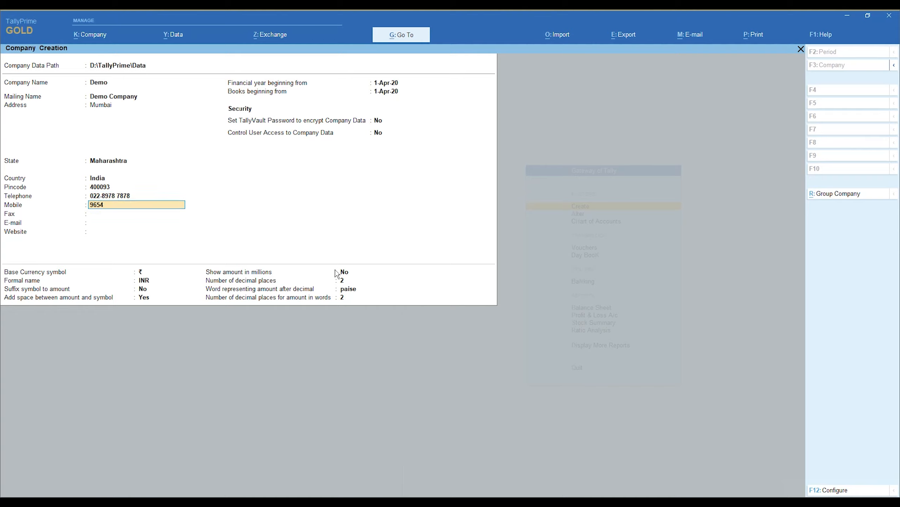
key("Return")
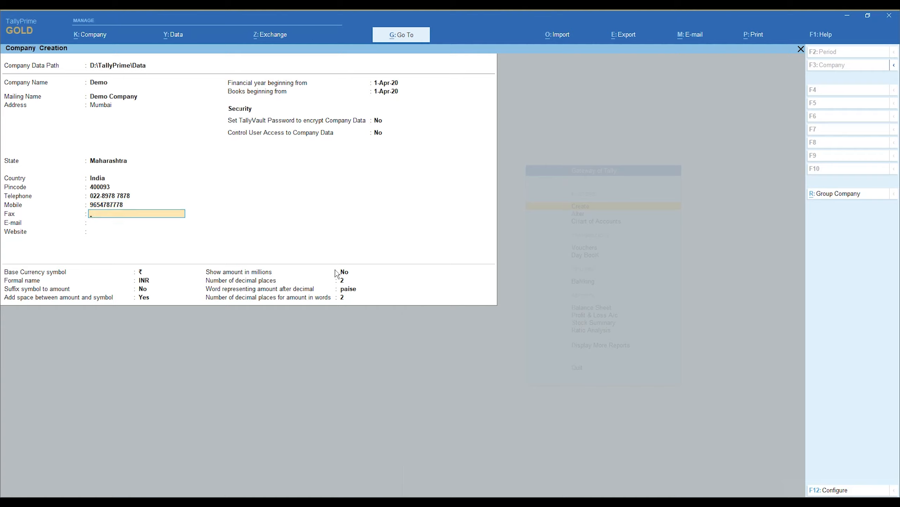
key("Return")
key("Return")
key("Return")
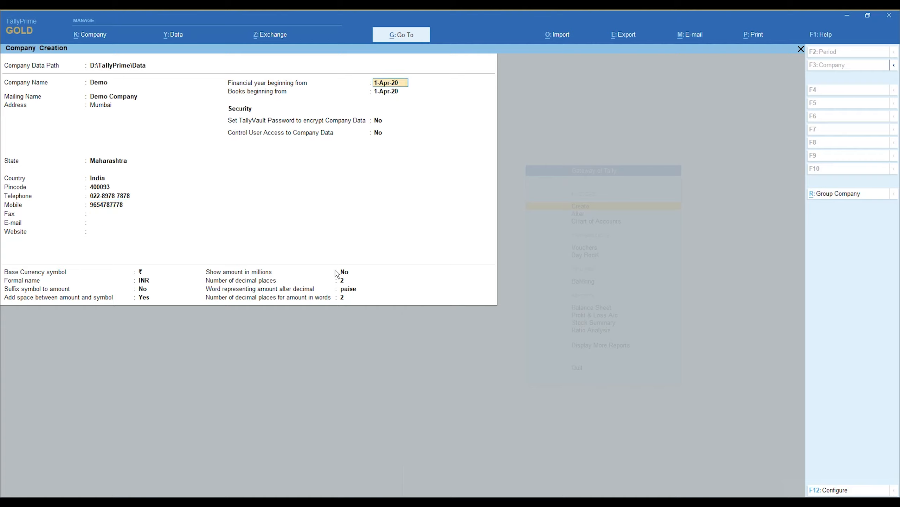
Turn on TallyVault encryption and set and confirm its password
key("Return")
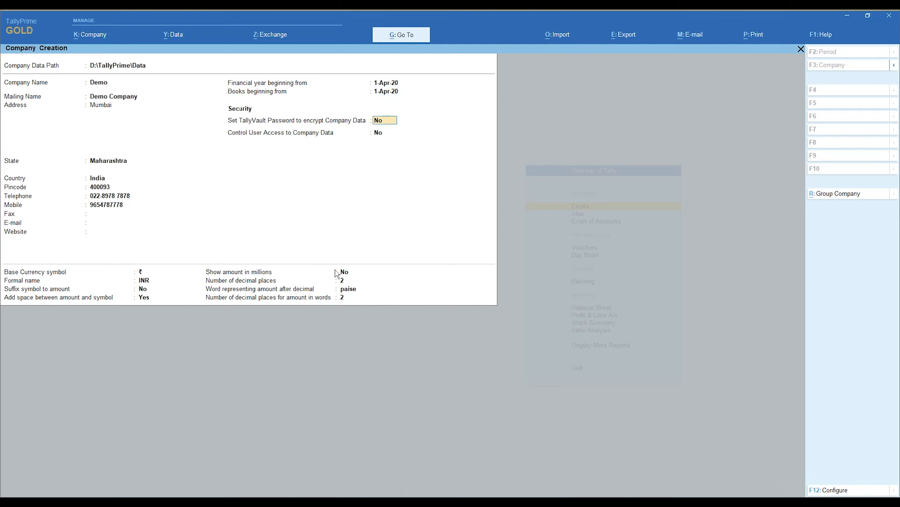
key("Return")
type("y")
key("Return")
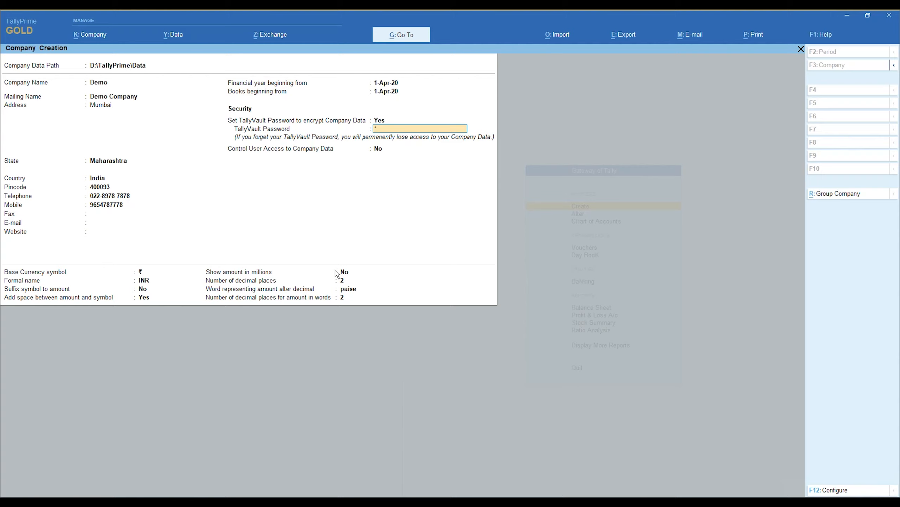
key("Return")
type("*")
key("Return")
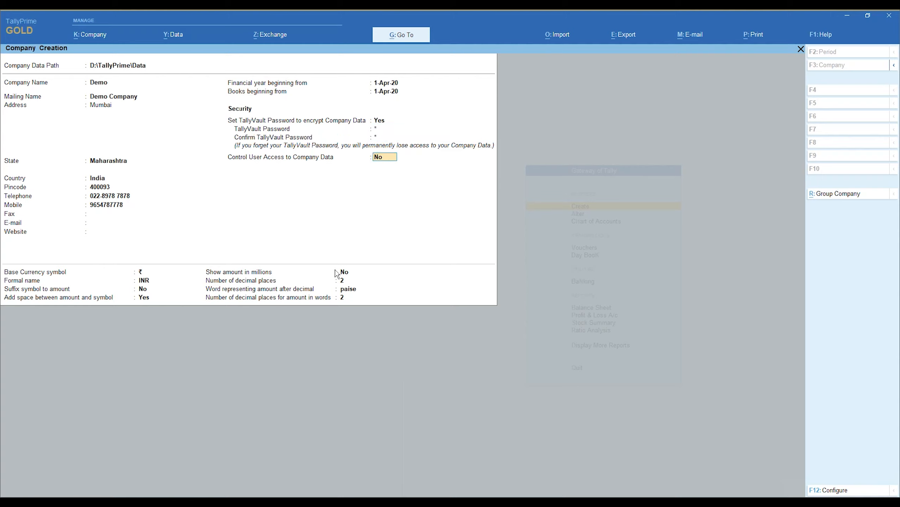
Enable user access control with an administrator username and password, and turn on TallyAudit
type("y")
key("Return")
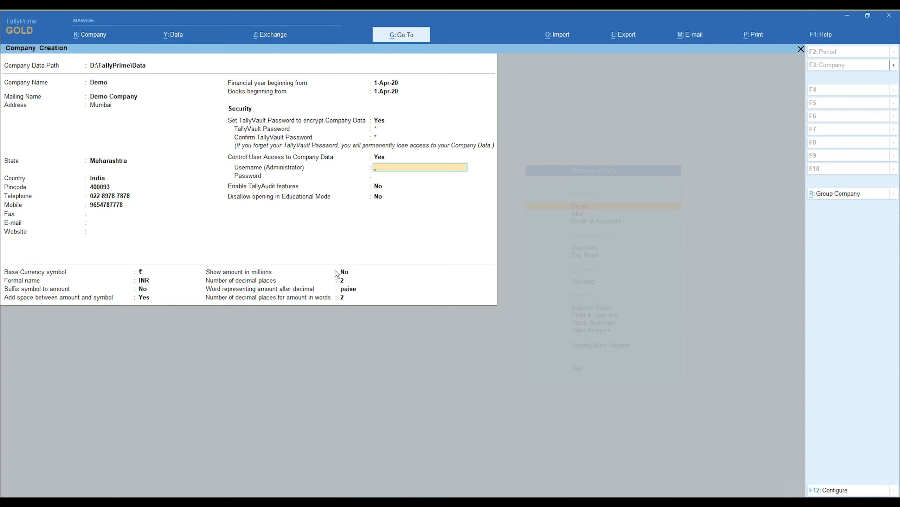
type("m")
key("Return")
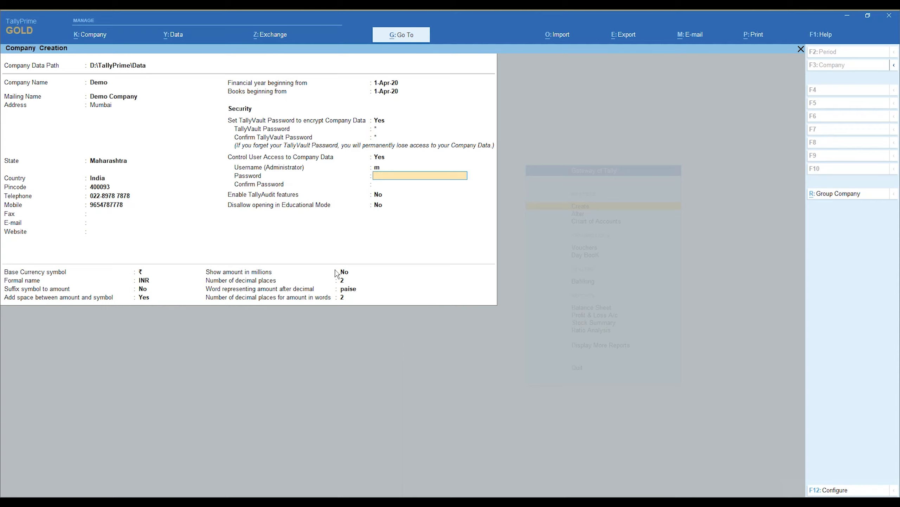
type("*")
key("Return")
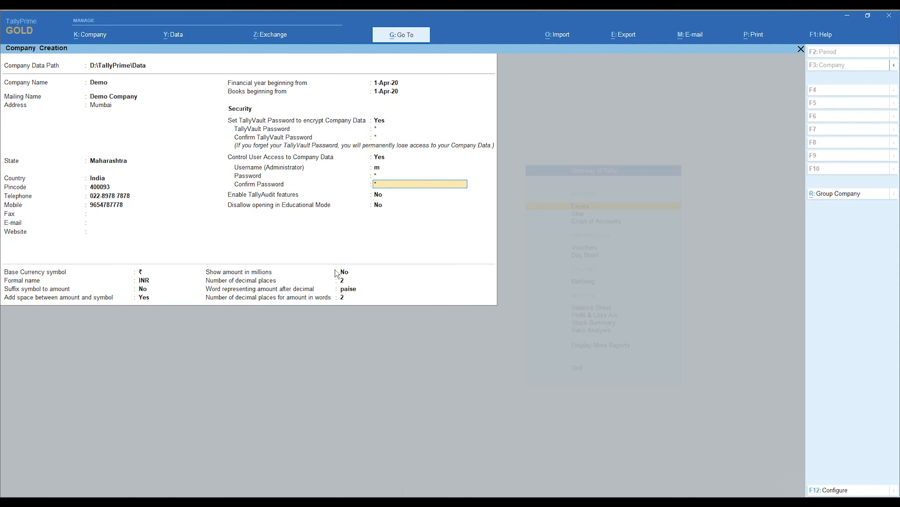
key("Return")
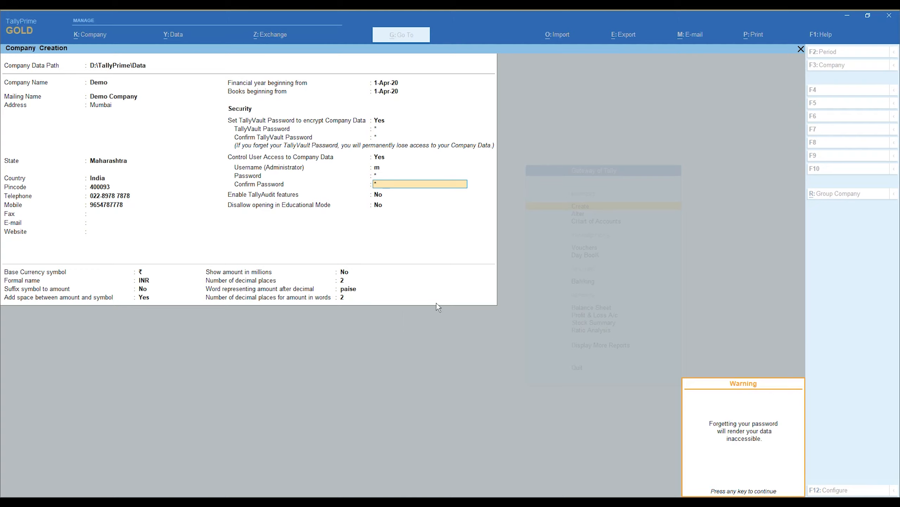
key("Return")
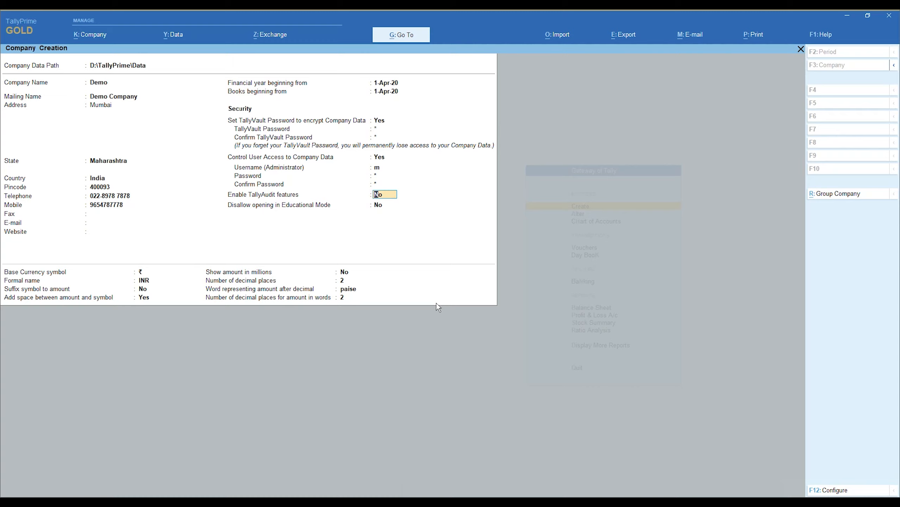
key("y")
key("y")
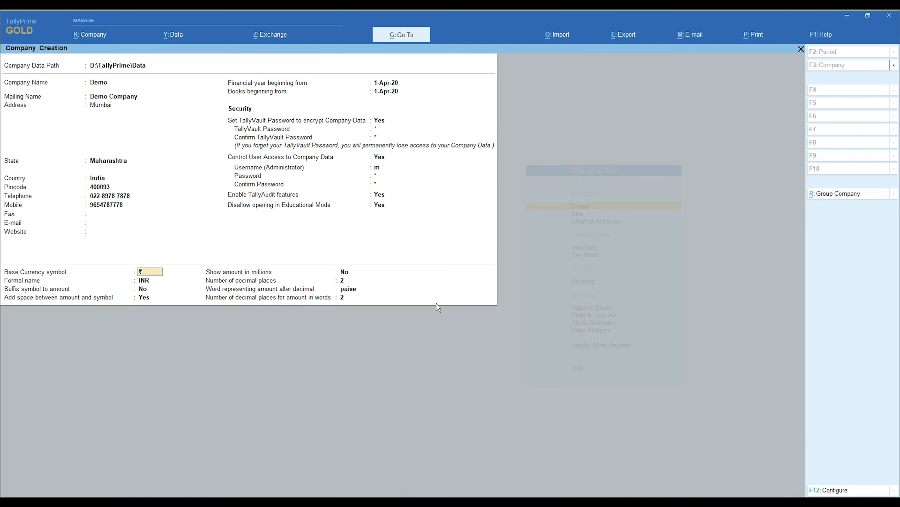
key("Return")
key("Return")
key("Return")
key("Return")
key("Return")
key("Return")
key("Return")
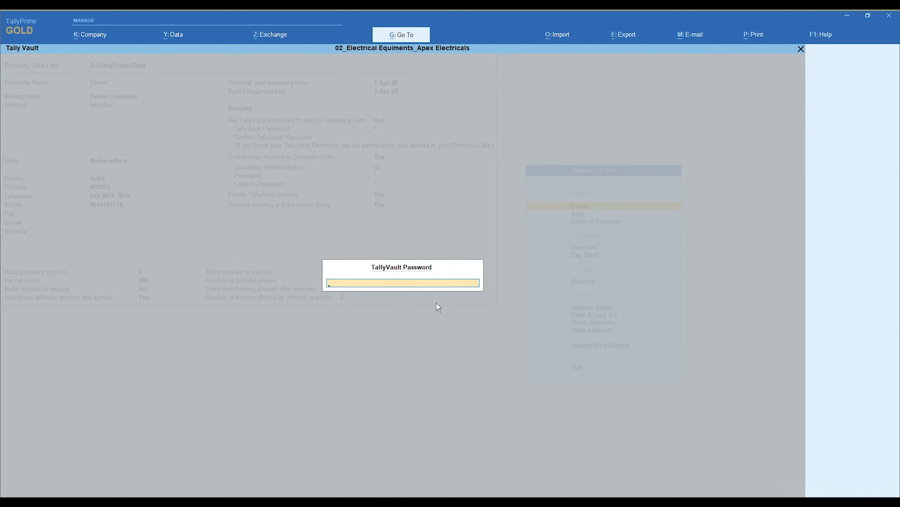
Unlock and log in to Demo, showing features with accounts, inventory, GST and TDS enabled
key("Return")
key("Return")
key("Return")
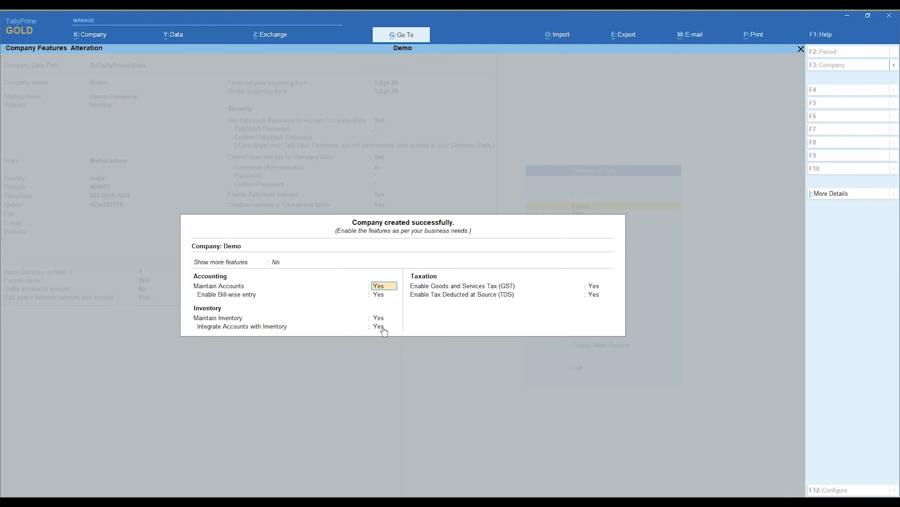
Set Show more features and Show all features to Yes for Demo, then accept the features screen
left_click(593, 293)
key("Up")
key("Up")
key("Up")
key("Up")
key("Up")
key("Up")
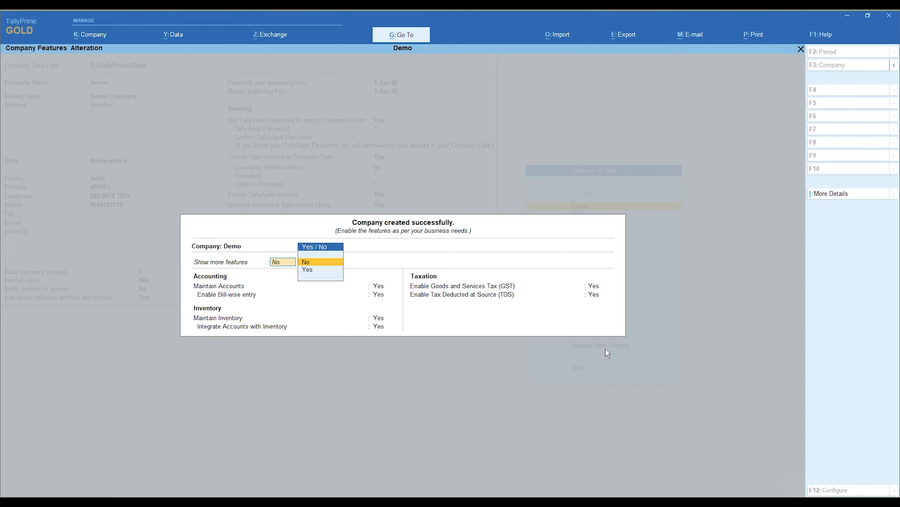
key("Down")
key("Return")
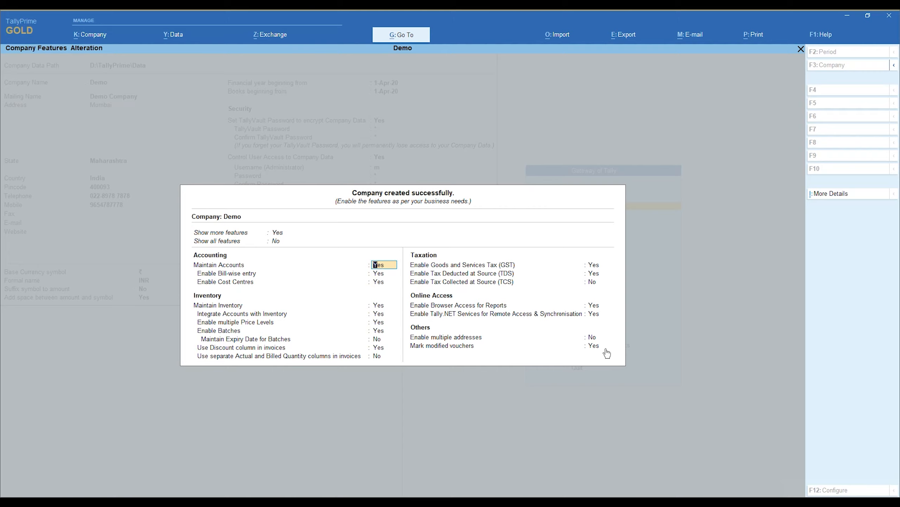
key("Up")
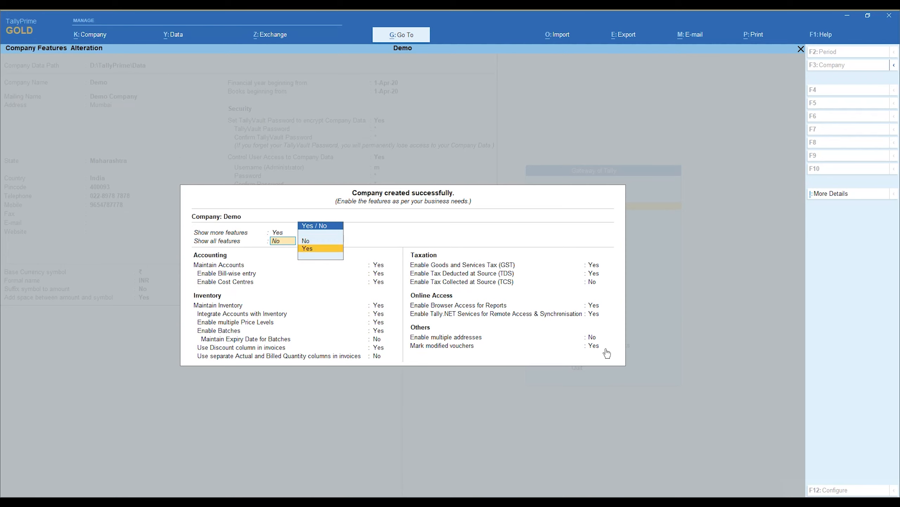
key("Return")
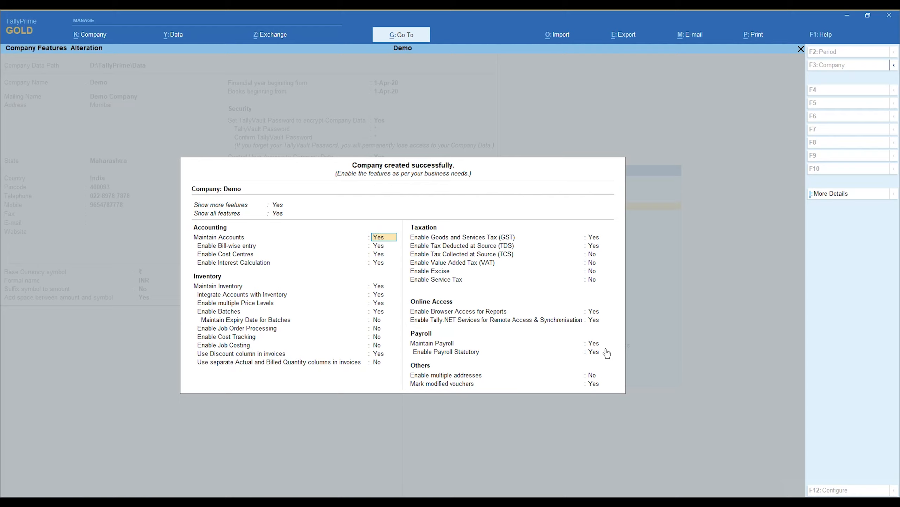
key("ctrl")
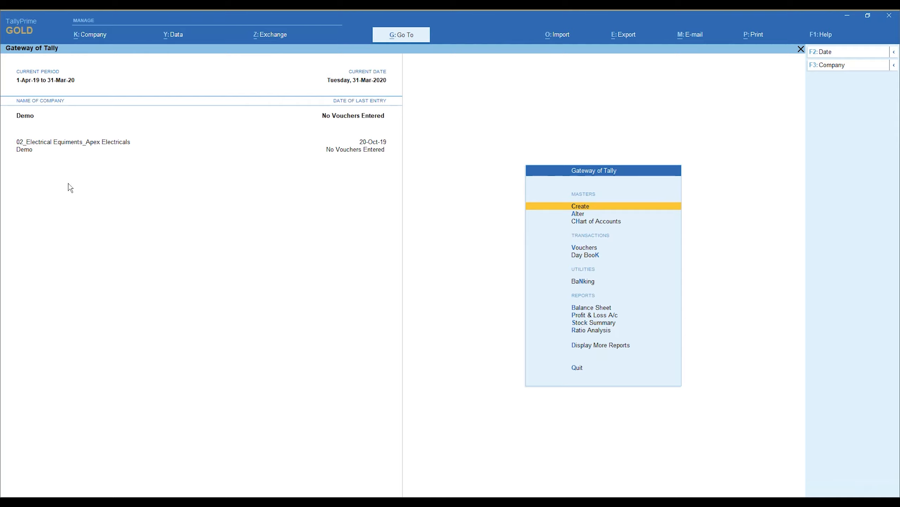
Make Demo the current company again from the company selection list
left_click(52, 147)
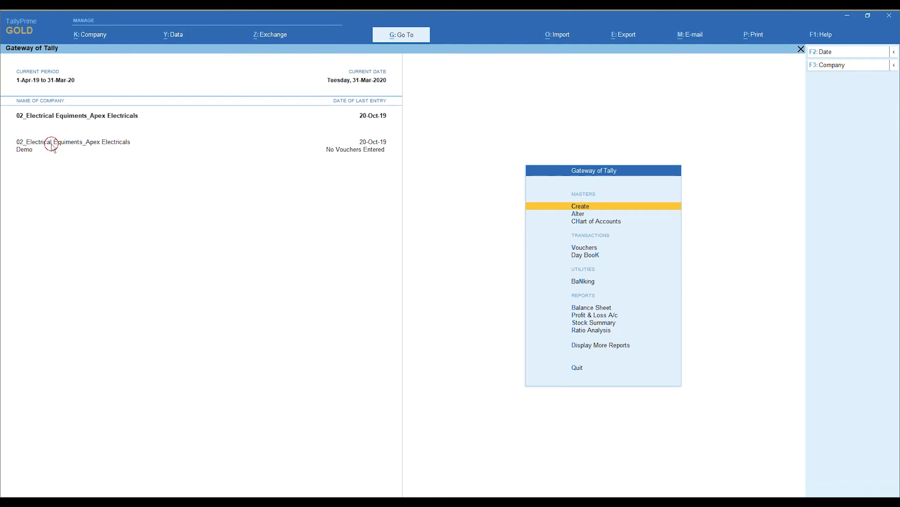
left_click(99, 35)
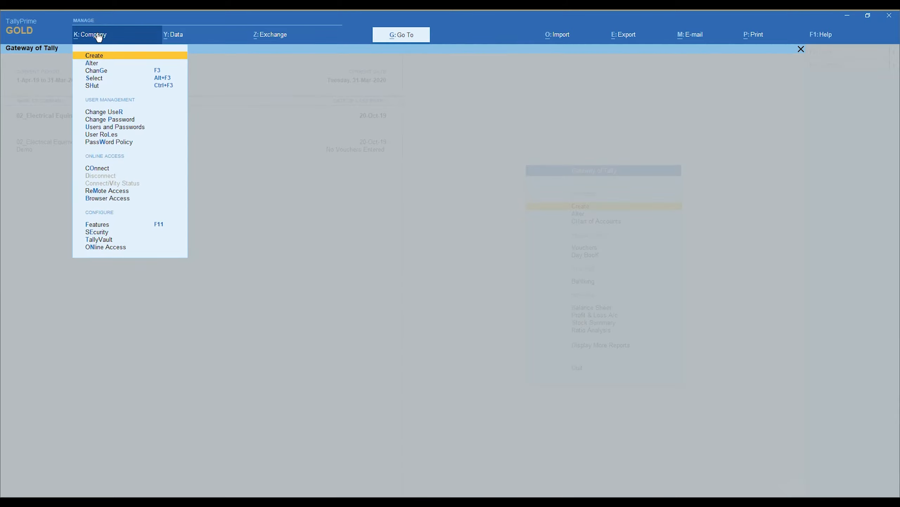
key("Down")
key("Down")
key("Down")
key("Return")
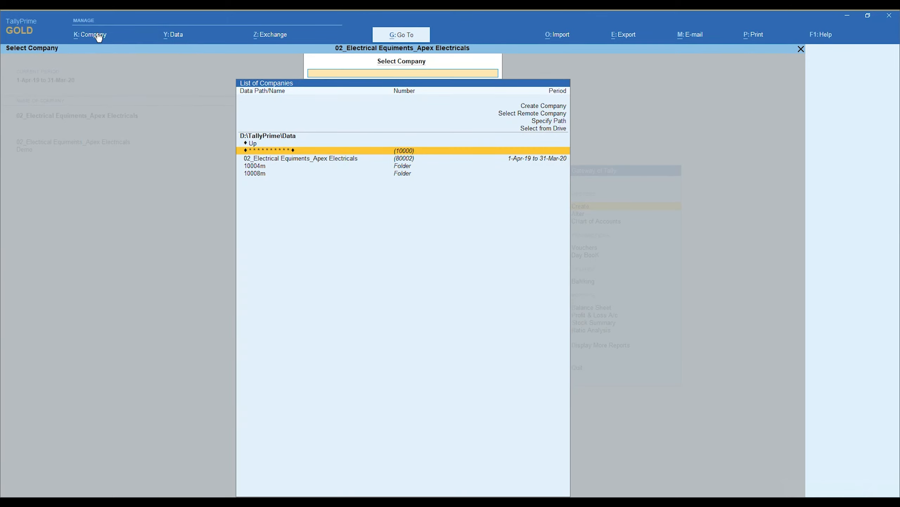
key("Down")
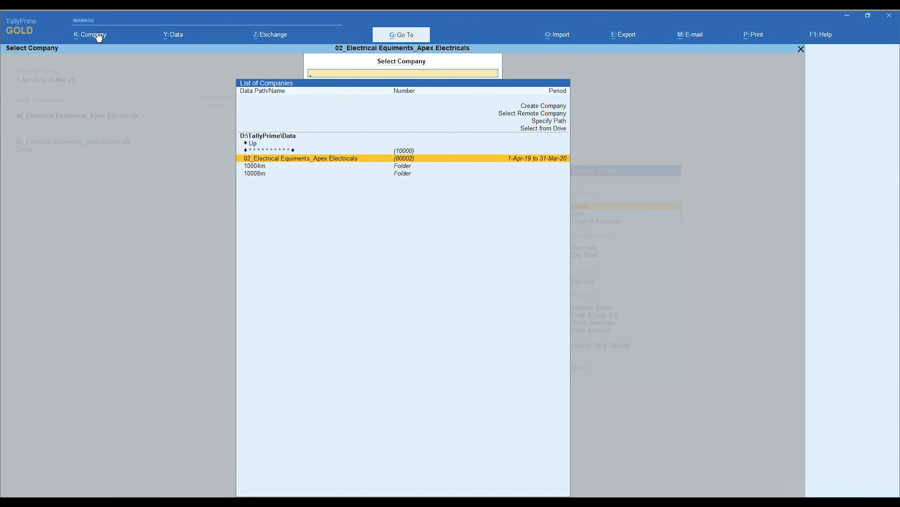
key("Up")
key("Return")
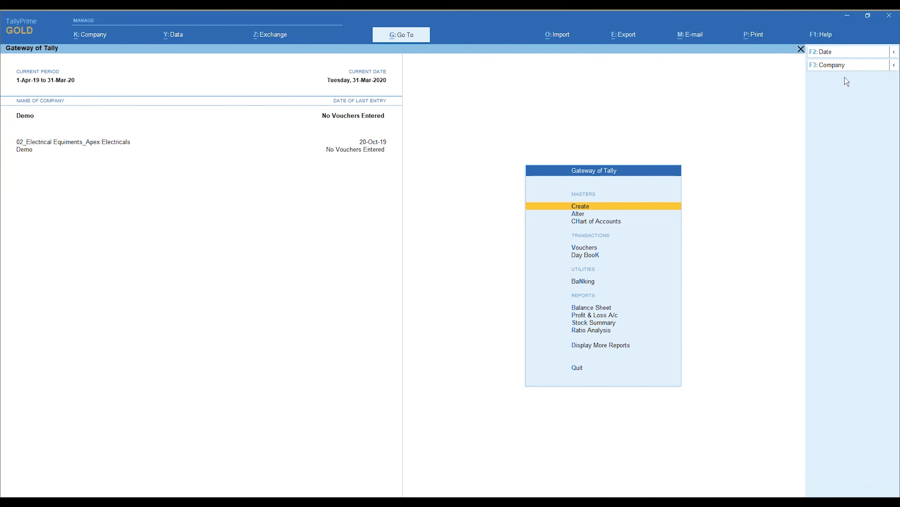
Shut the 02_Electrical Equiments_Apex Electricals company
left_click(894, 66)
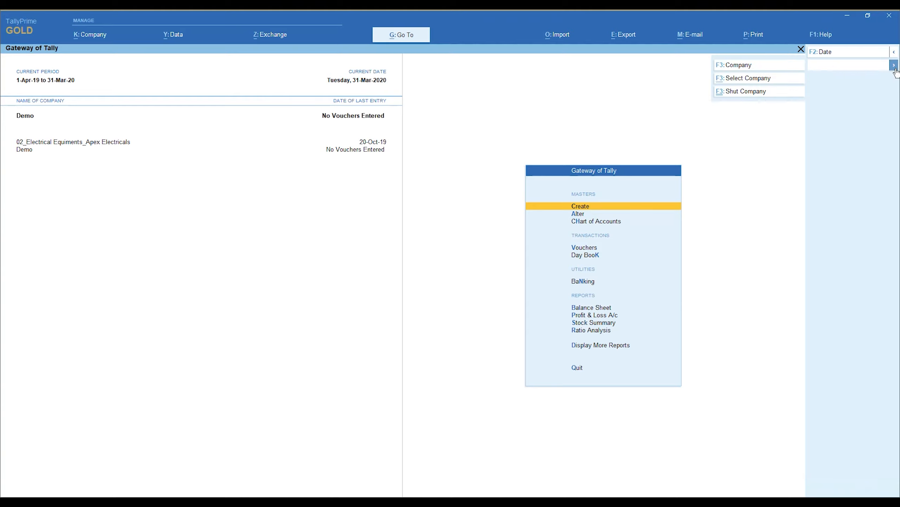
left_click(740, 91)
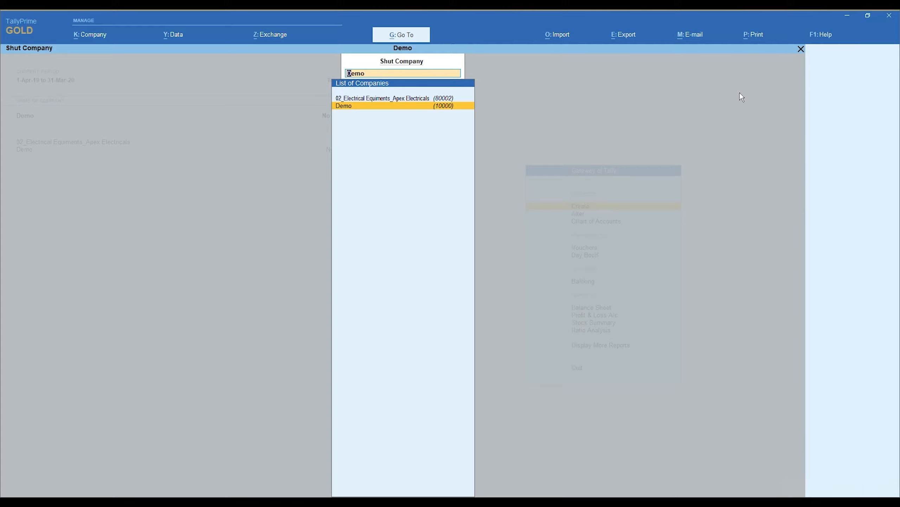
key("Up")
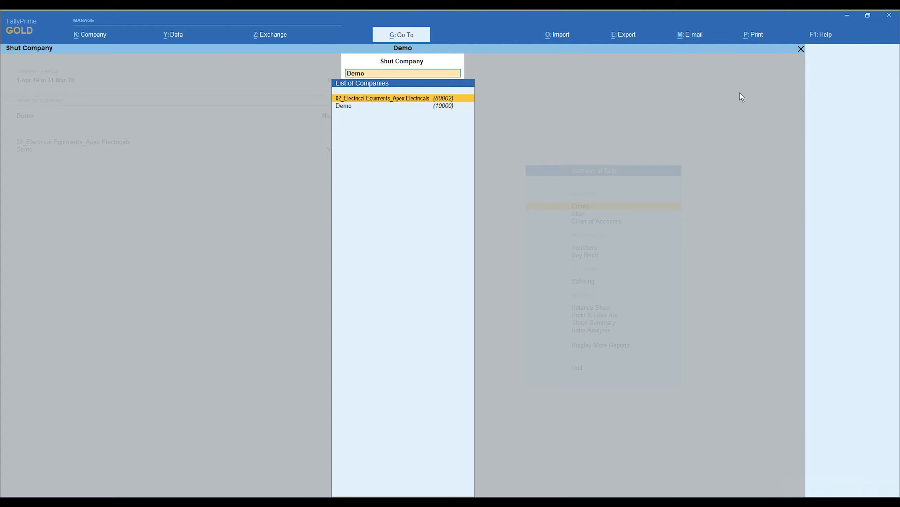
key("Return")
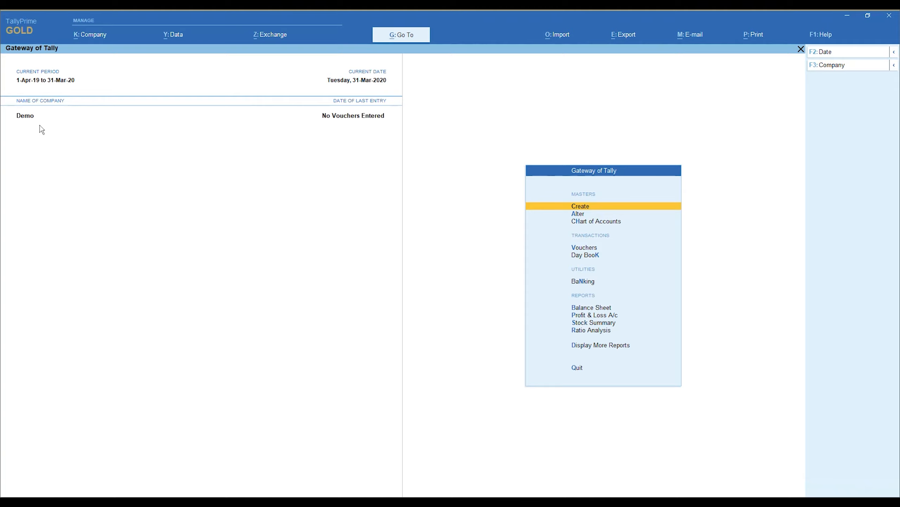
Alter the Demo company, changing its name to Demo India Ltd
left_click(94, 42)
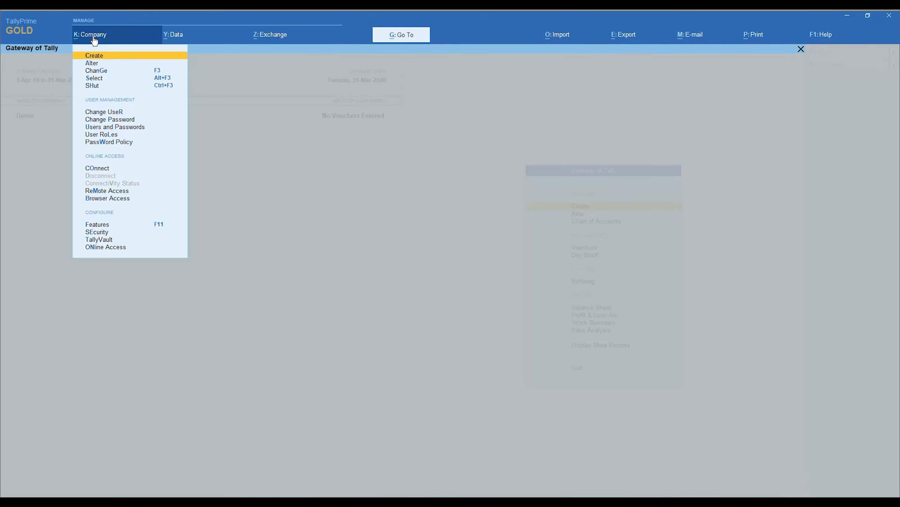
key("Down")
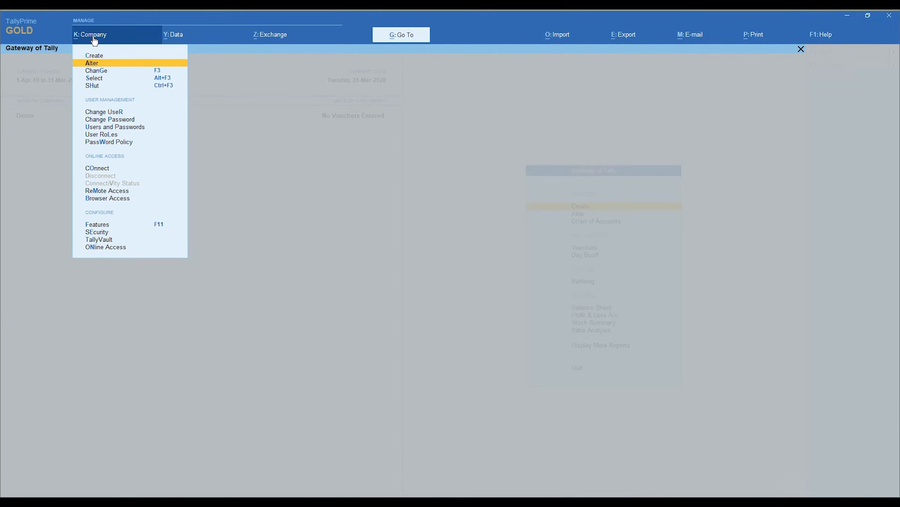
key("Return")
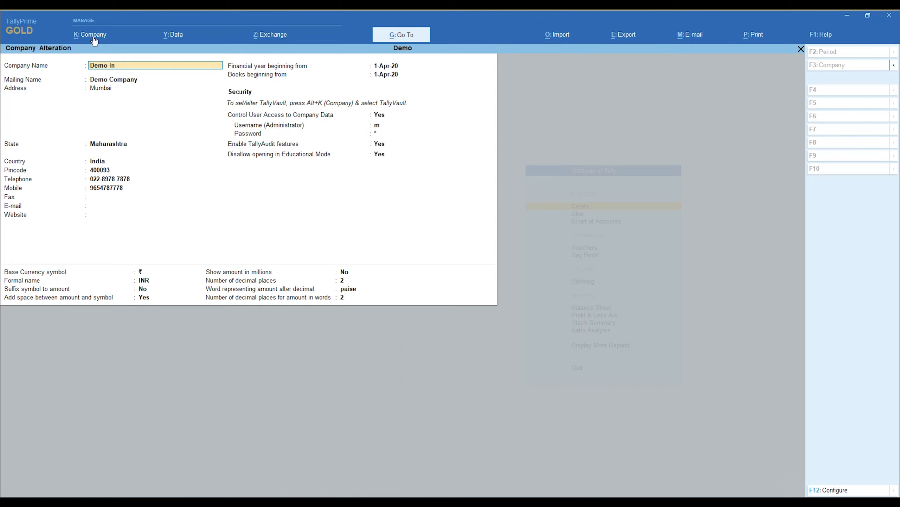
type("India Ltd.")
key("Return")
key("Return")
key("Return")
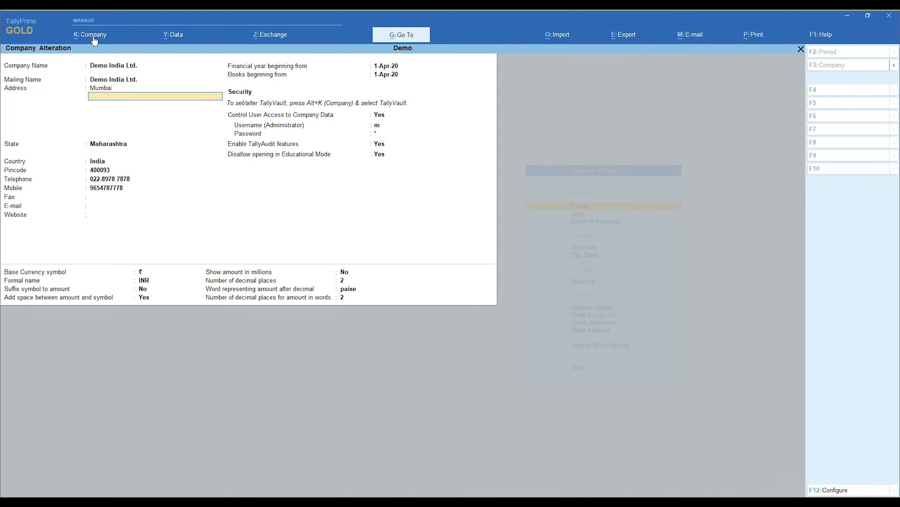
key("Return")
key("Return")
key("Return")
key("BackSpace")
key("BackSpace")
key("BackSpace")
key("BackSpace")
key("BackSpace")
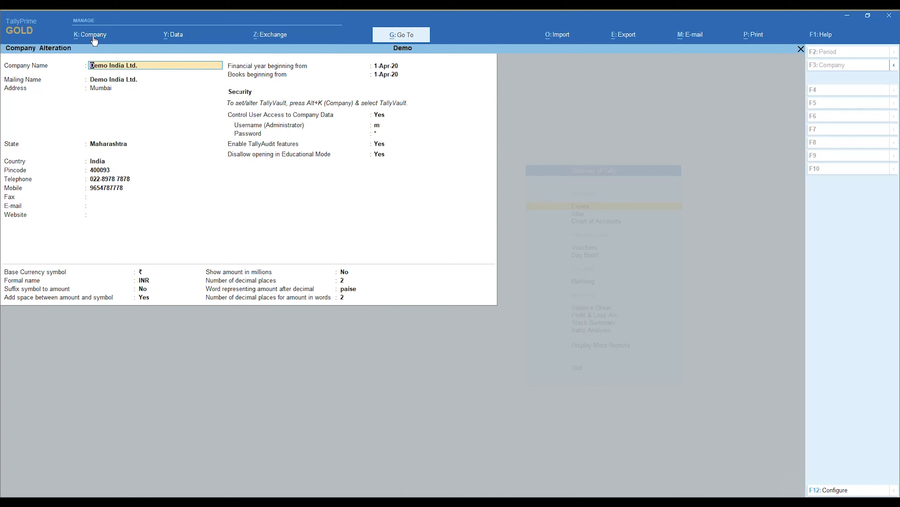
key("Return")
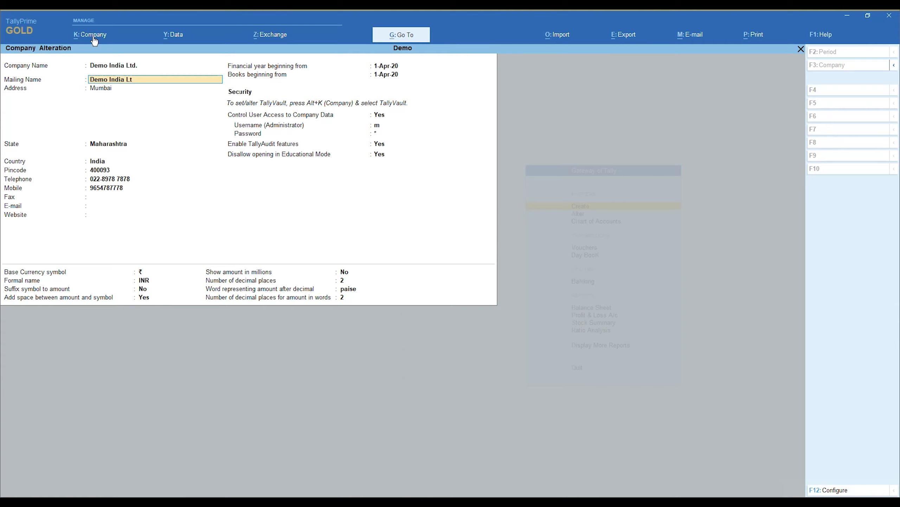
Change the mailing name to Demo Pvt. Ltd. and save the alteration
key("BackSpace")
key("BackSpace")
key("Return")
key("Return")
key("Return")
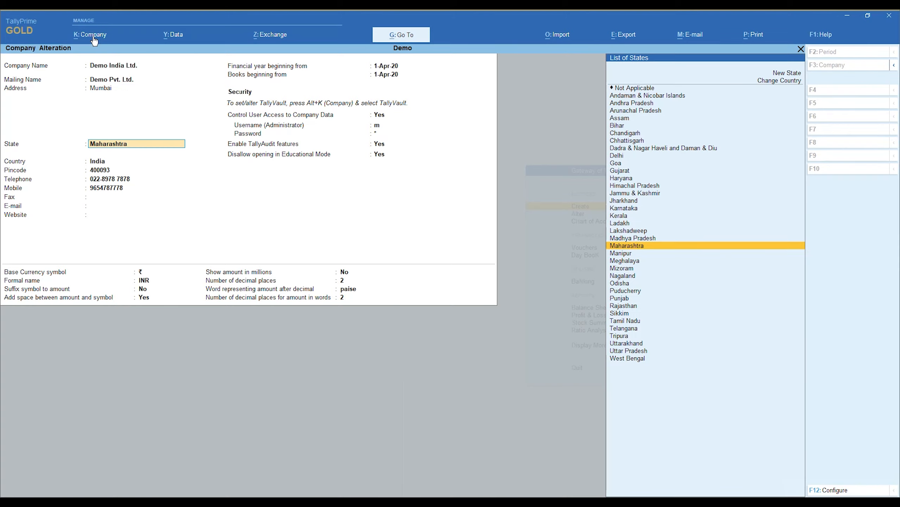
key("Return")
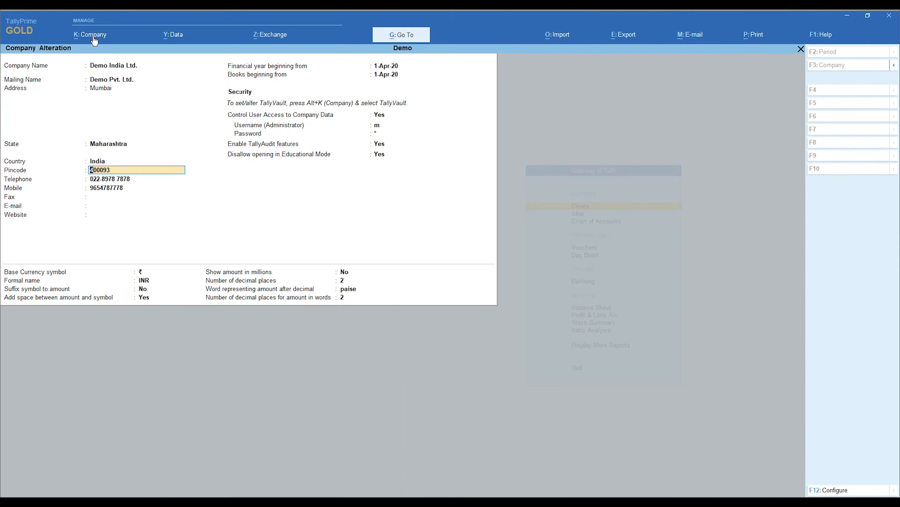
key("Return")
key("Return")
key("Return")
key("Return")
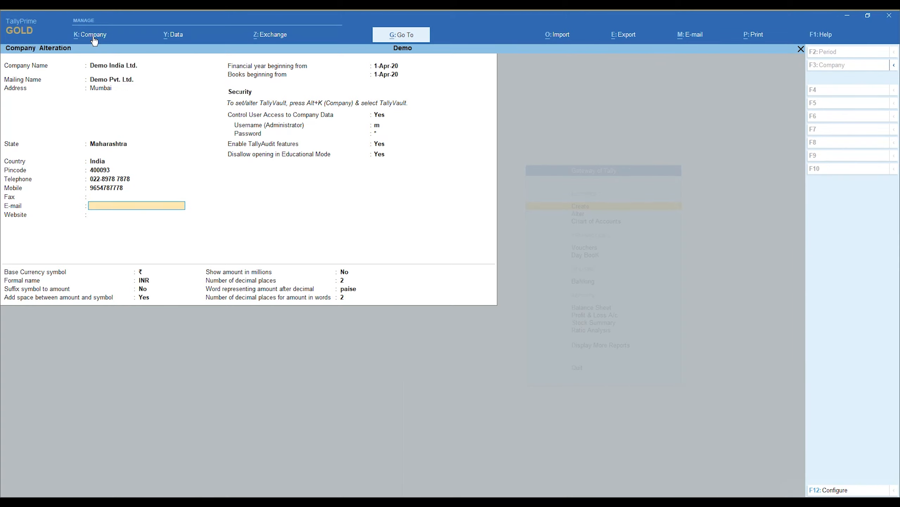
key("Return")
key("Return")
key("Return")
key("Return")
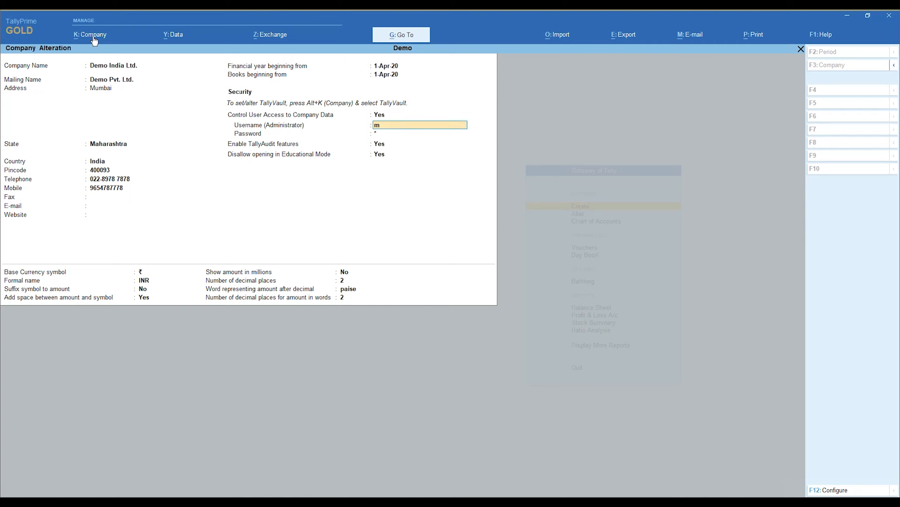
key("ctrl")
key("ctrl+a")
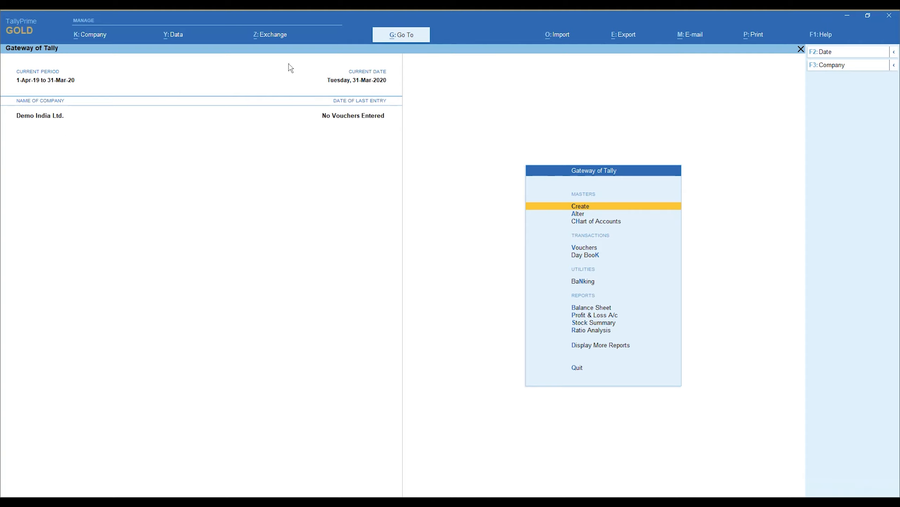
left_click(896, 66)
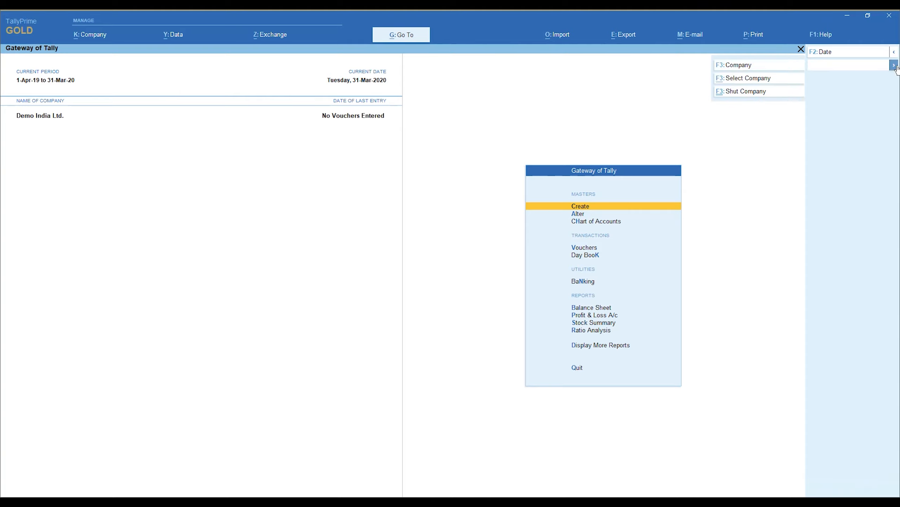
key("Down")
key("Down")
key("Up")
left_click(896, 67)
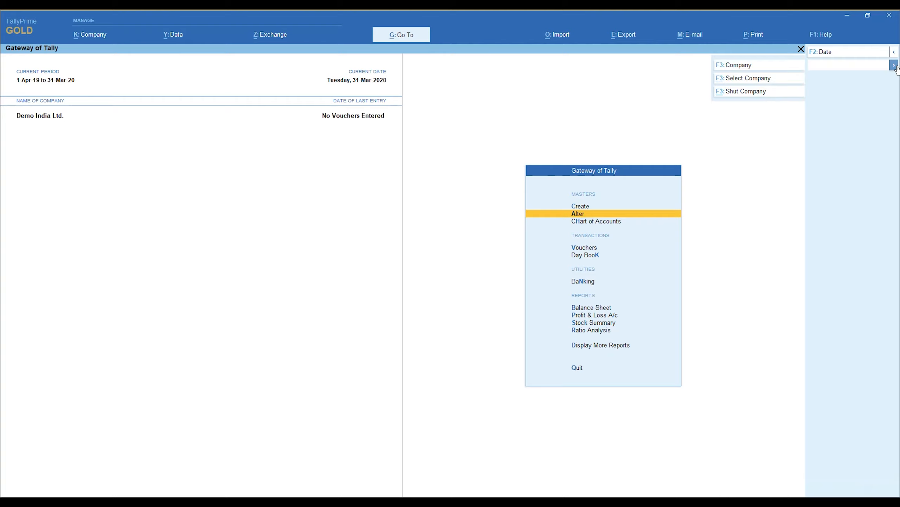
left_click(745, 80)
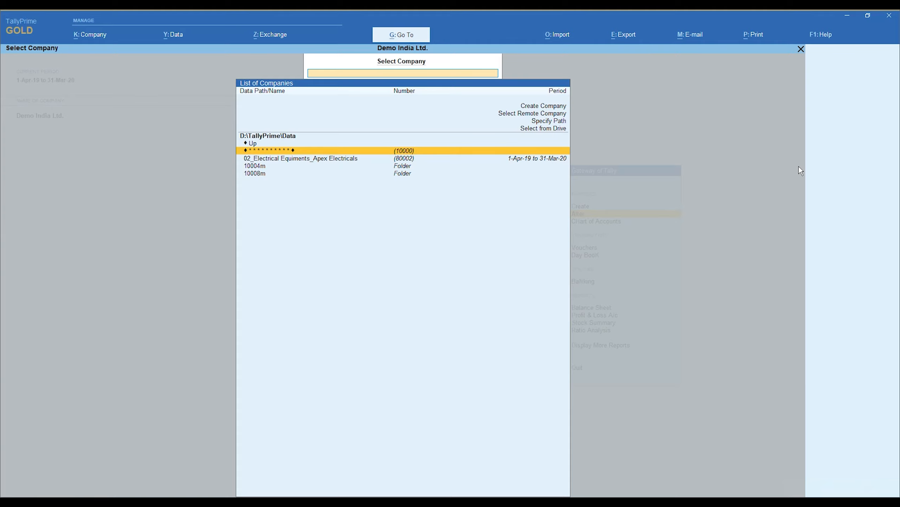
key("Escape")
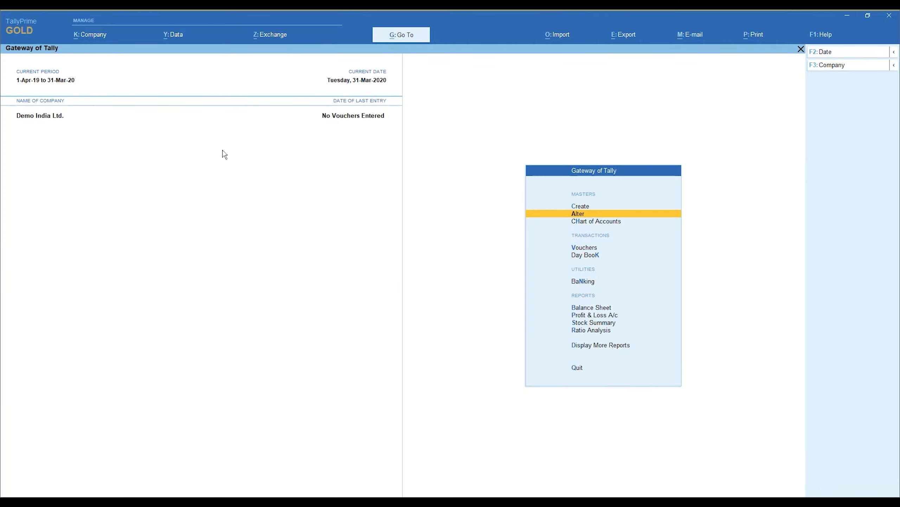